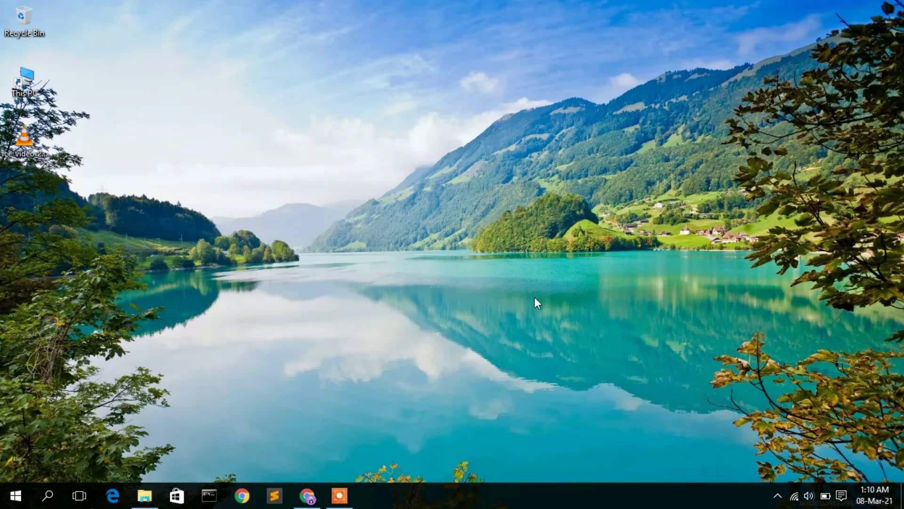
- Switch to Chrome and look over the Geeky Script home page down to its Popular Courses section
{"action": "left_click", "coordinate": [308, 498]}
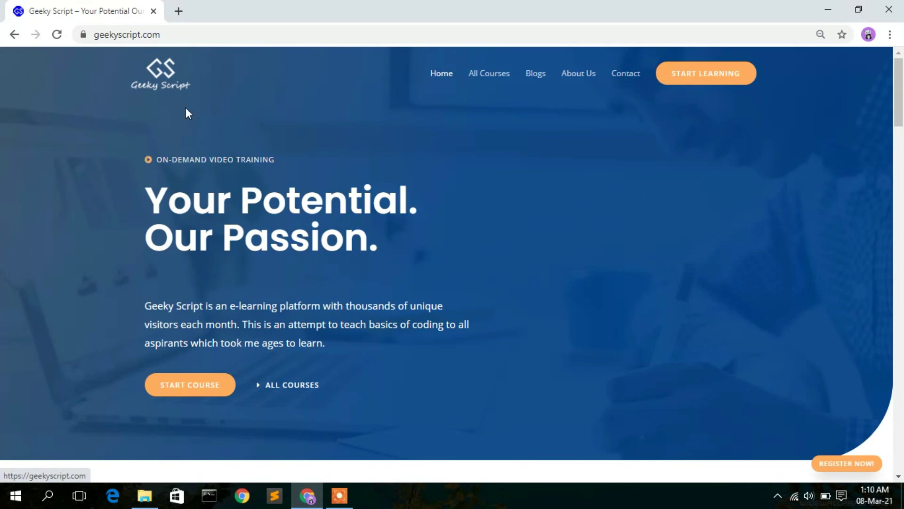
{"action": "scroll", "coordinate": [194, 134], "scroll_direction": "down", "scroll_amount": 5}
{"action": "scroll", "coordinate": [195, 137], "scroll_direction": "down", "scroll_amount": 10}
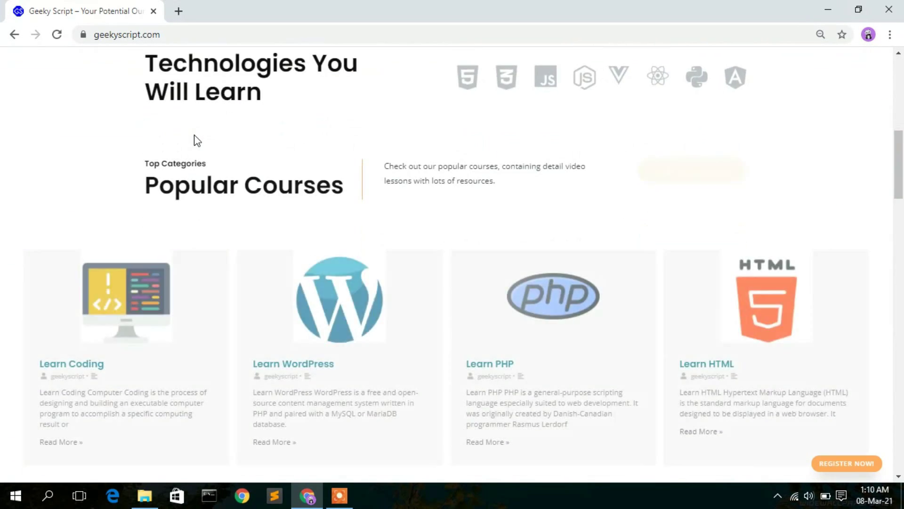
{"action": "scroll", "coordinate": [196, 137], "scroll_direction": "up", "scroll_amount": 3}
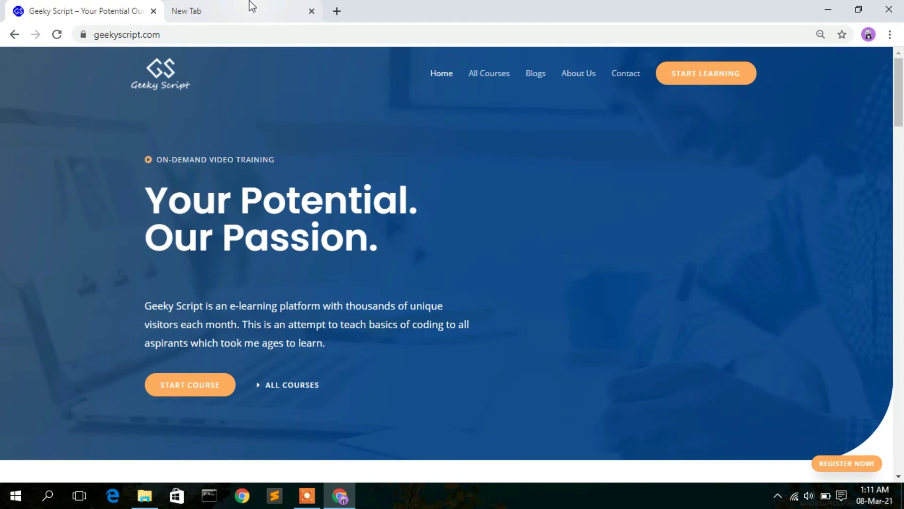
- Search Google for "wamp download for windows" in the New Tab page
{"action": "left_click", "coordinate": [248, 3]}
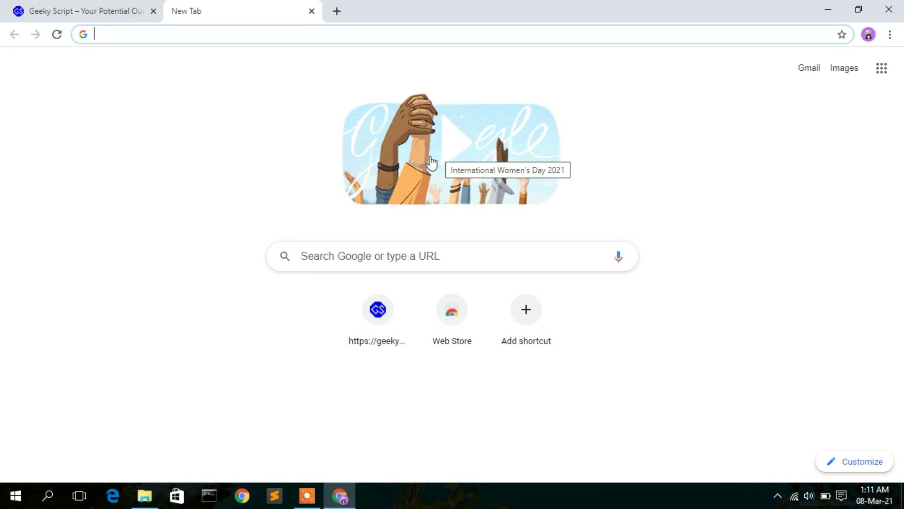
{"action": "left_click", "coordinate": [71, 7]}
{"action": "left_click", "coordinate": [178, 5]}
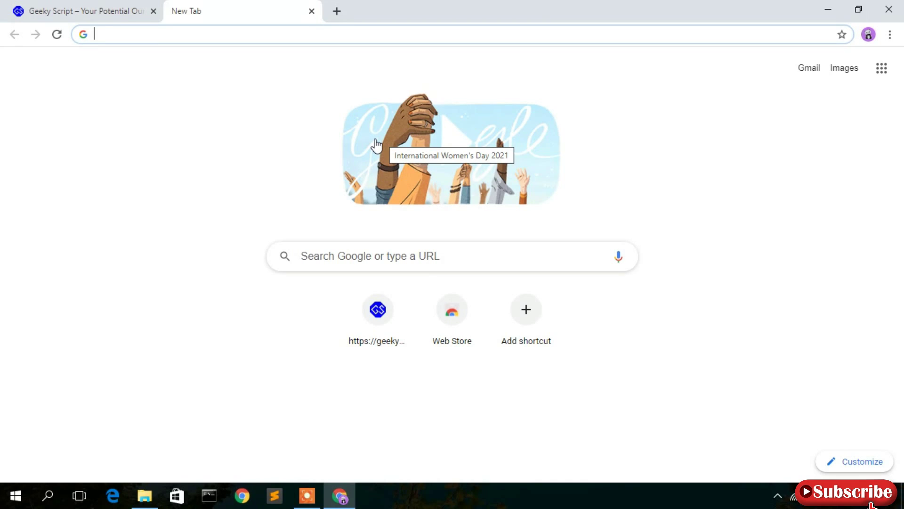
{"action": "left_click", "coordinate": [200, 37]}
{"action": "type", "text": "wa"}
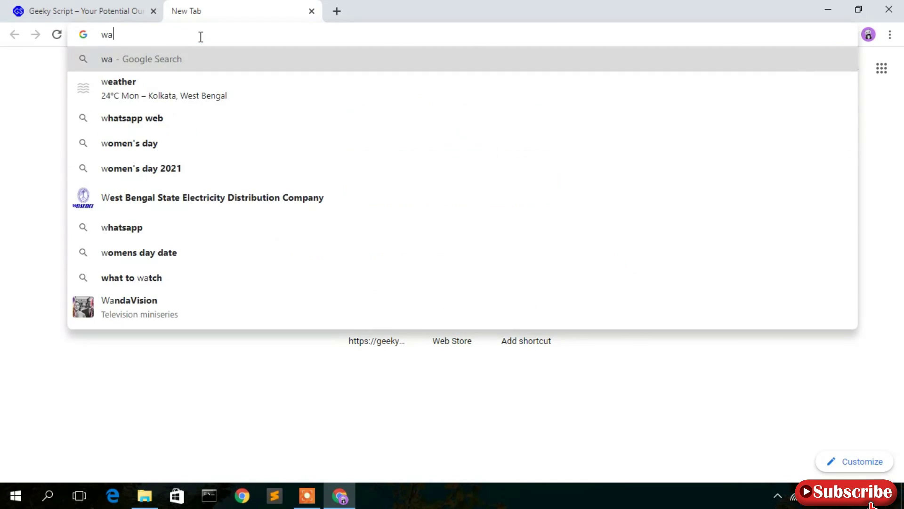
{"action": "type", "text": "mp downloa"}
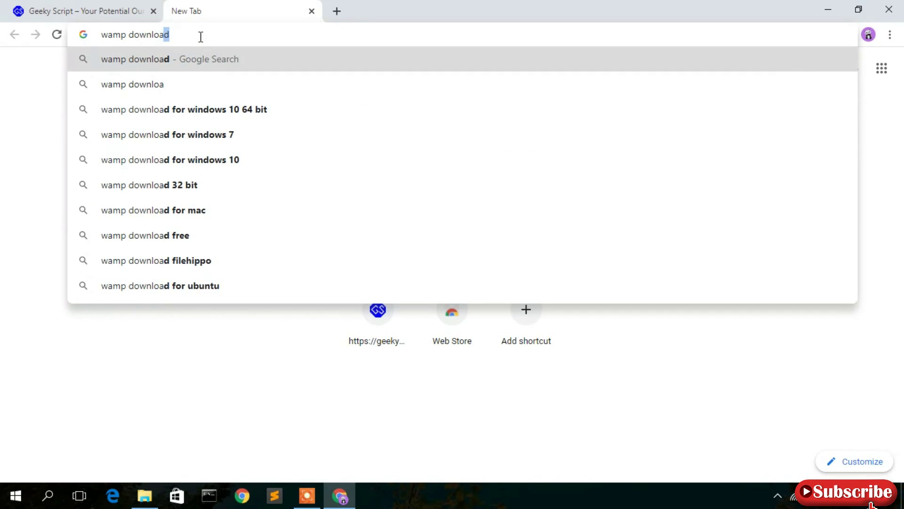
{"action": "type", "text": "d for w"}
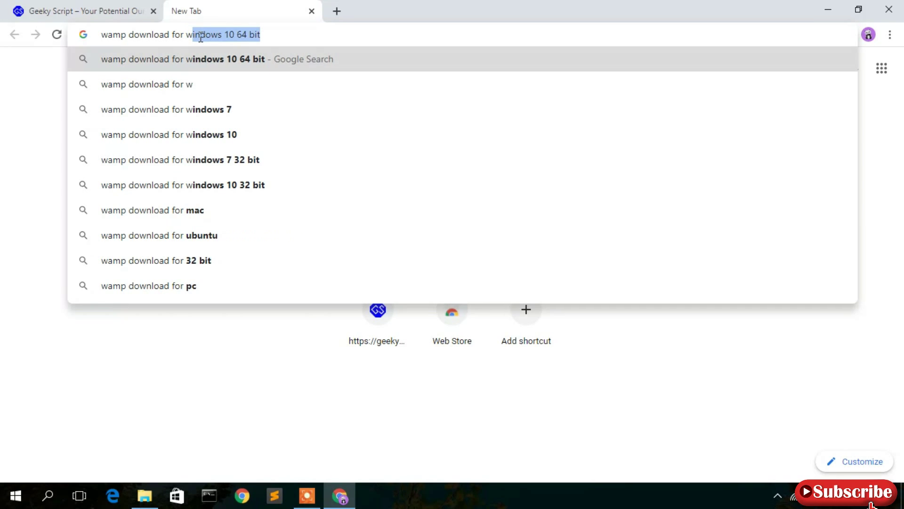
{"action": "type", "text": "indows"}
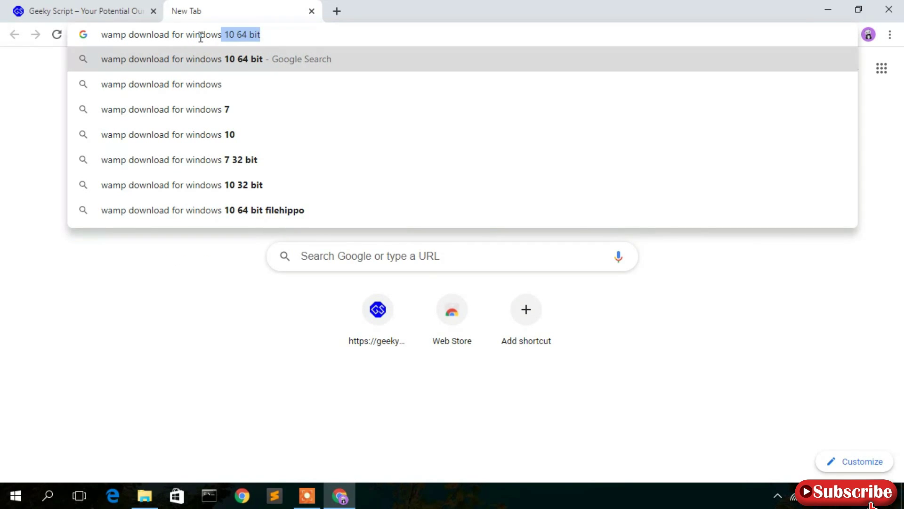
{"action": "key", "text": "Delete"}
{"action": "key", "text": "Return"}
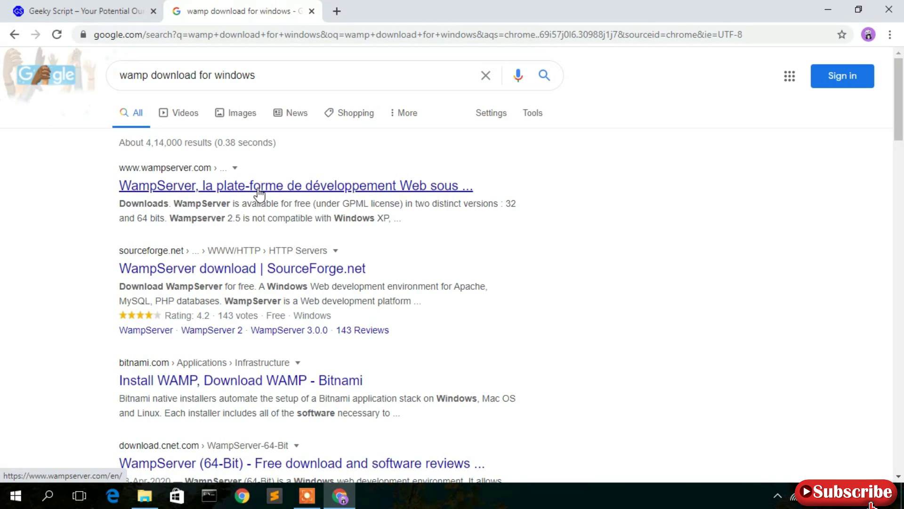
- Open the official wampserver.com site from the search results and go to its Downloads section
{"action": "left_click", "coordinate": [215, 189]}
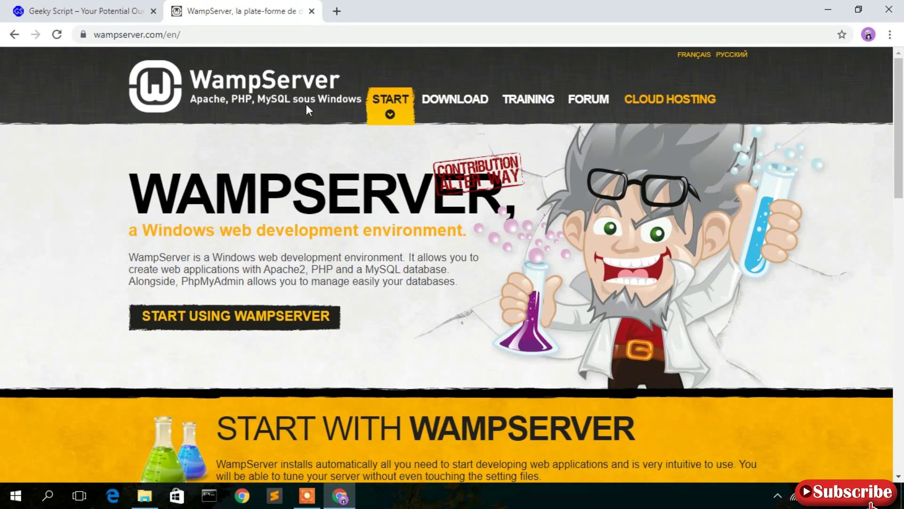
{"action": "left_click", "coordinate": [400, 113]}
{"action": "scroll", "coordinate": [395, 202], "scroll_direction": "up", "scroll_amount": 10}
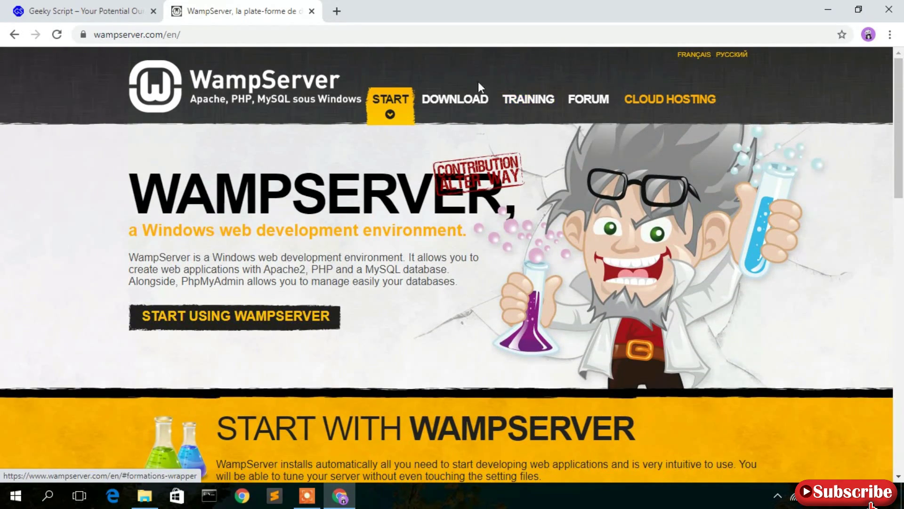
{"action": "left_click", "coordinate": [457, 104]}
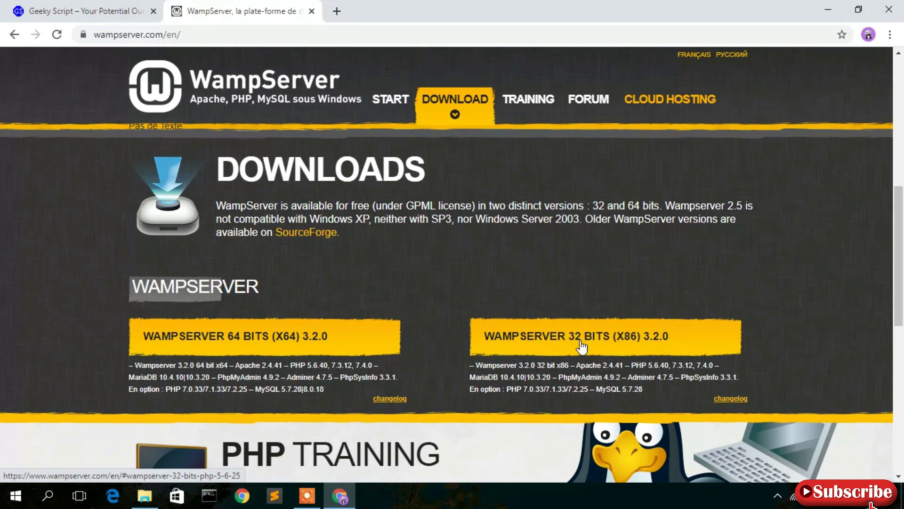
- Choose the direct download of WampServer 64 bits (x64) and start downloading the latest version, wampserver3.2.3_x64.exe, from SourceForge
{"action": "left_click", "coordinate": [252, 347]}
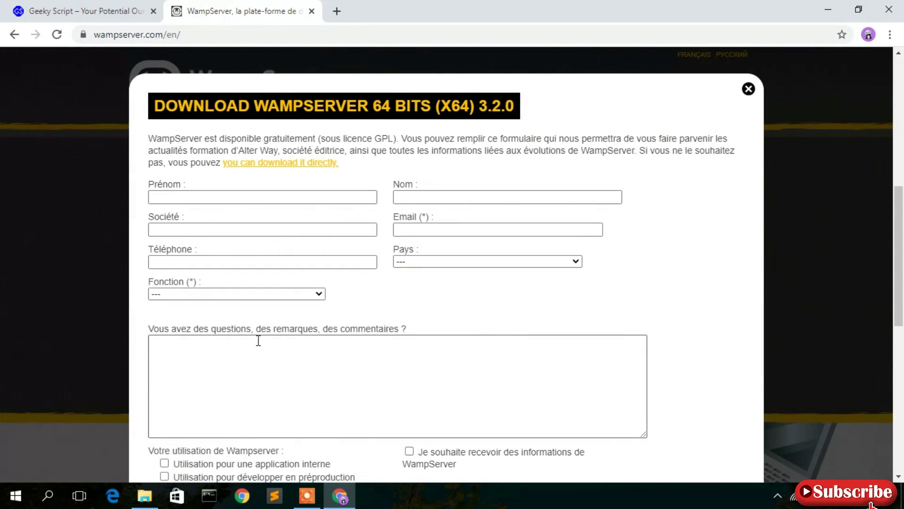
{"action": "left_click", "coordinate": [297, 166]}
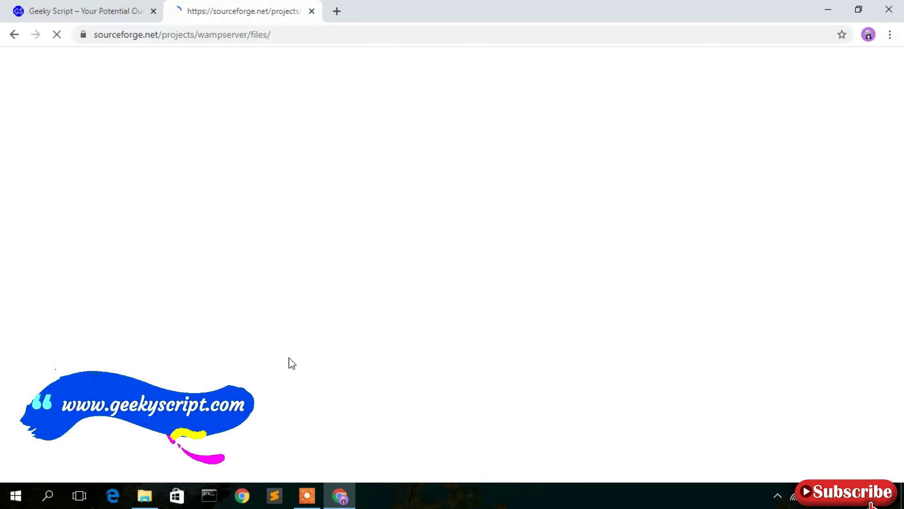
{"action": "scroll", "coordinate": [381, 261], "scroll_direction": "down", "scroll_amount": 3}
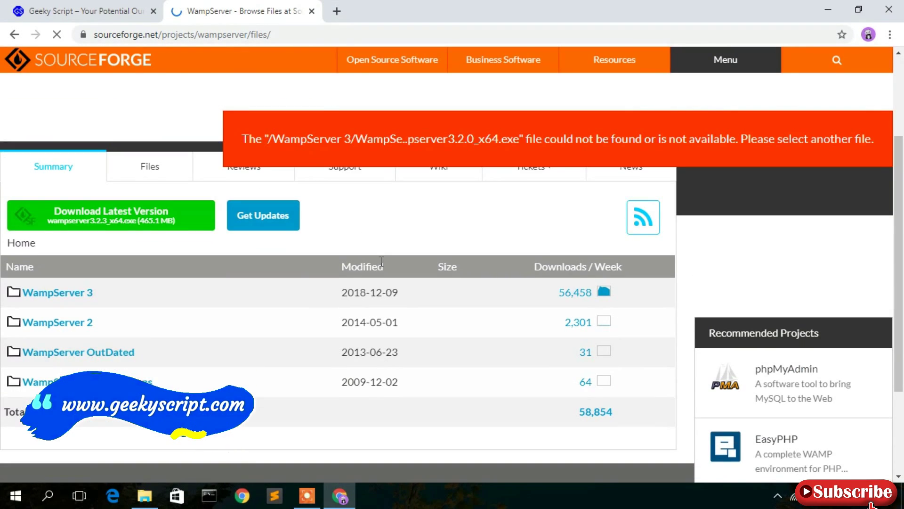
{"action": "scroll", "coordinate": [382, 262], "scroll_direction": "up", "scroll_amount": 3}
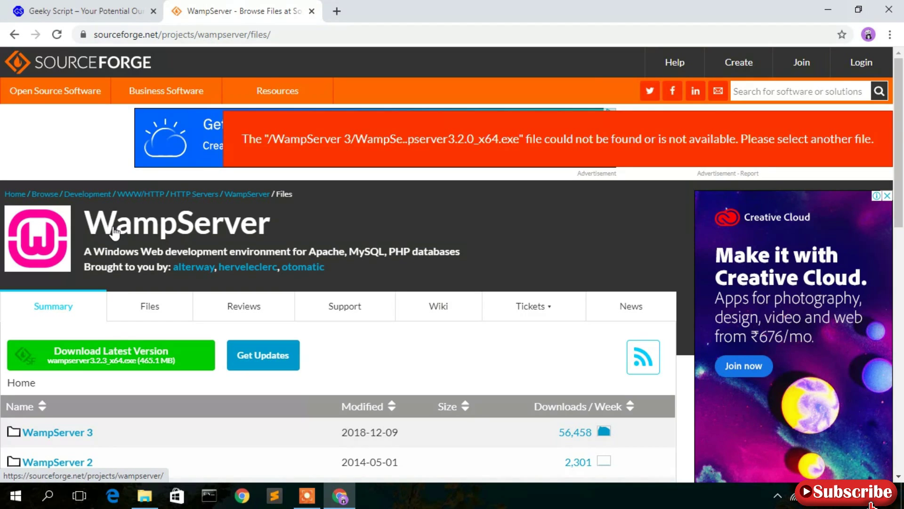
{"action": "scroll", "coordinate": [114, 230], "scroll_direction": "down", "scroll_amount": 1}
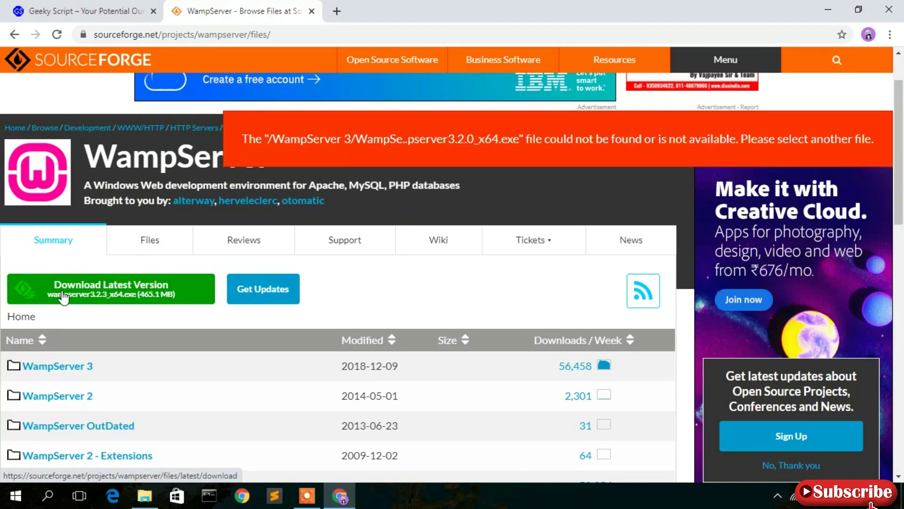
{"action": "left_click", "coordinate": [136, 297]}
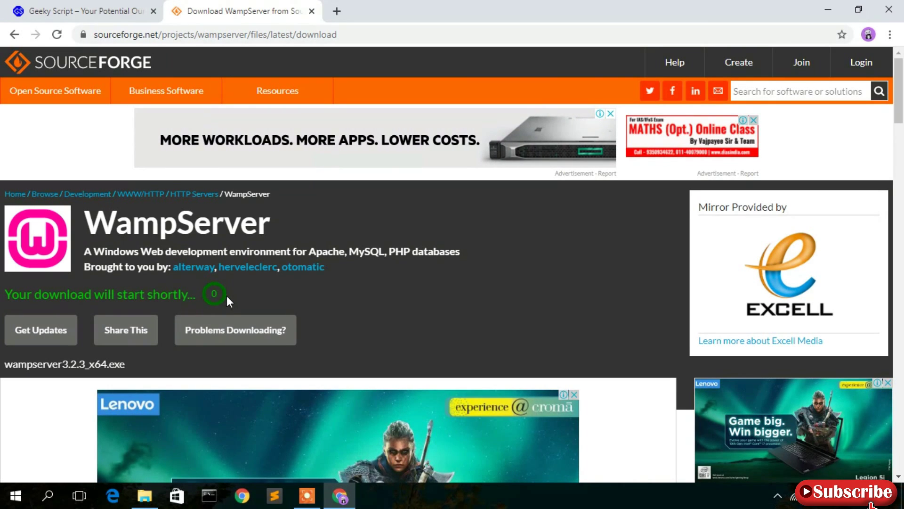
- Pause and cancel the running WampServer installer download in the browser's download list
{"action": "key", "text": "ctrl+j"}
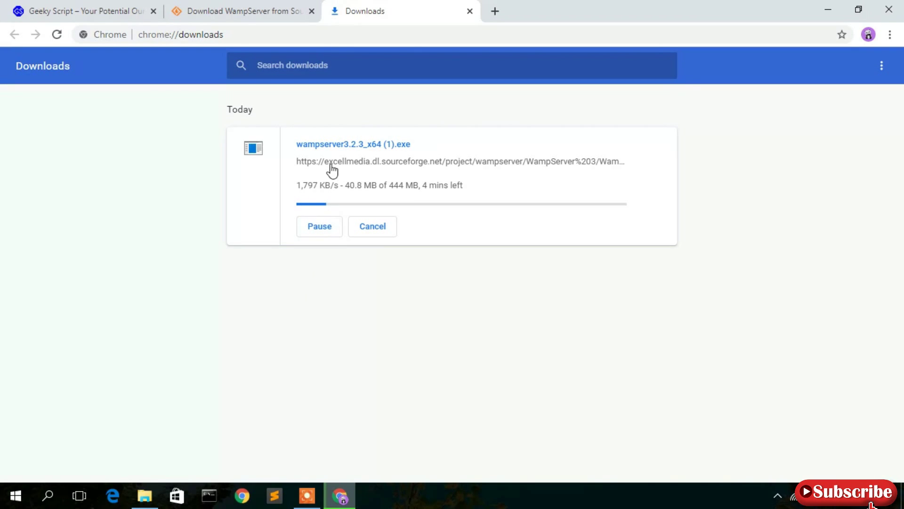
{"action": "left_click", "coordinate": [320, 226]}
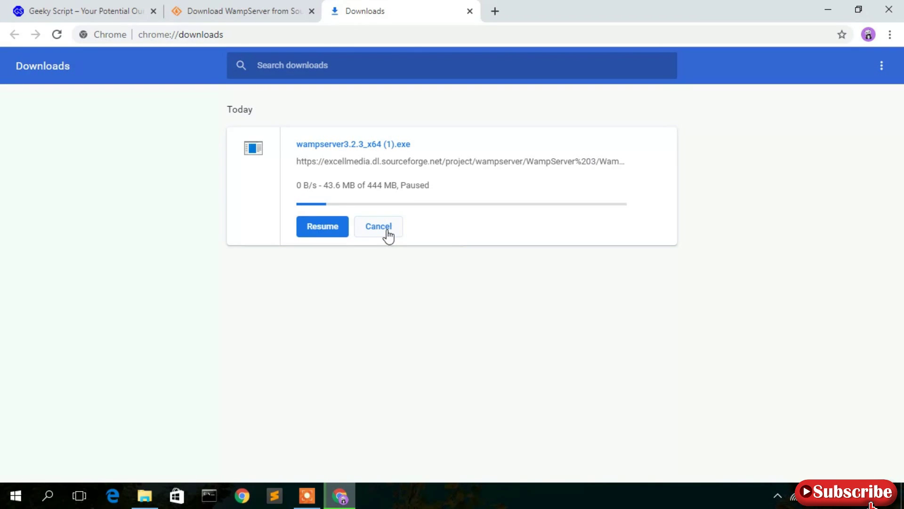
{"action": "left_click", "coordinate": [386, 235]}
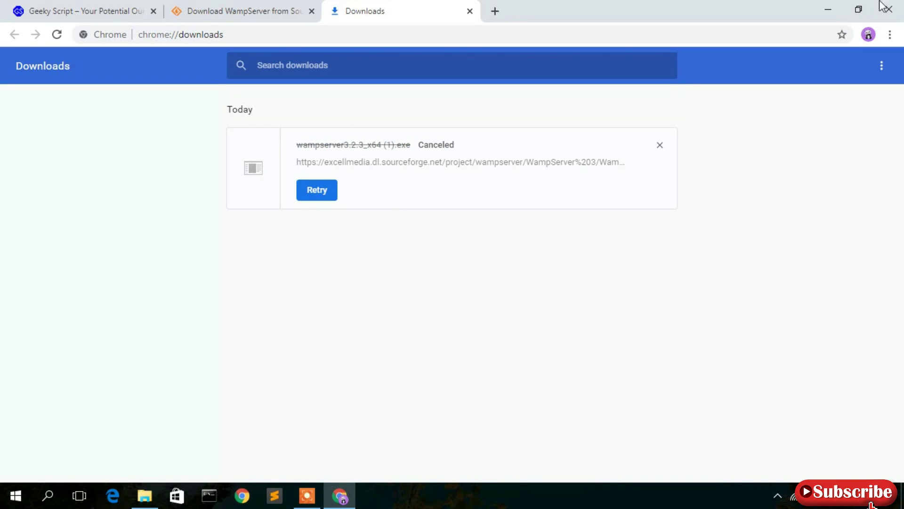
- Minimize Chrome and run the wampserver3.2.3_x64 installer from the Downloads folder in File Explorer
{"action": "left_click", "coordinate": [826, 8]}
{"action": "left_click", "coordinate": [145, 495]}
{"action": "left_click", "coordinate": [372, 220]}
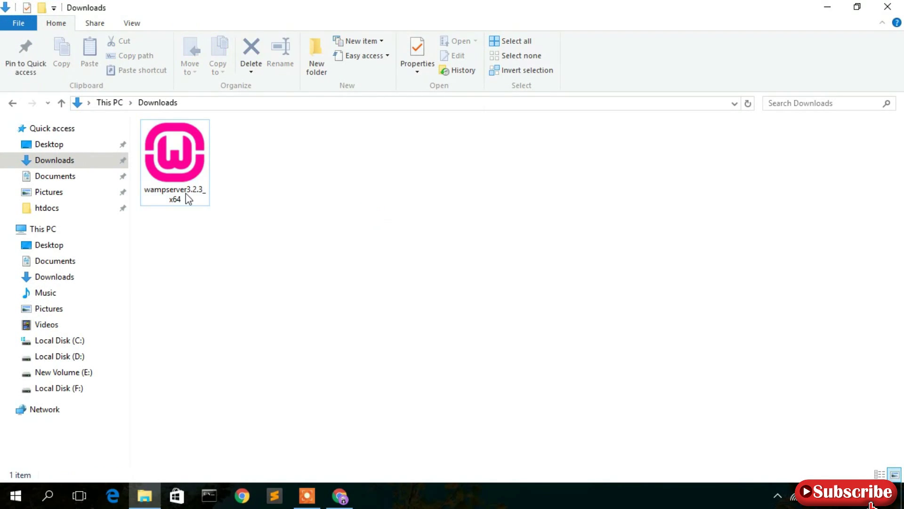
{"action": "left_click", "coordinate": [148, 193]}
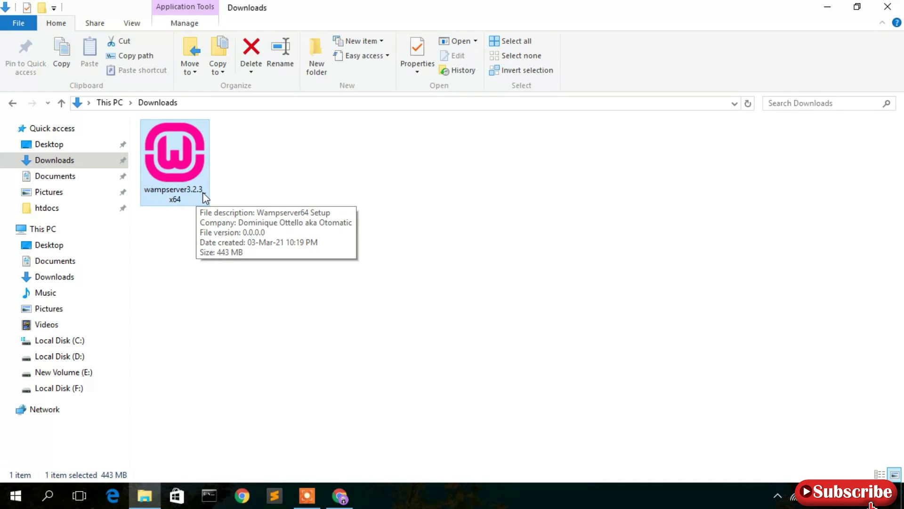
{"action": "double_click", "coordinate": [196, 161]}
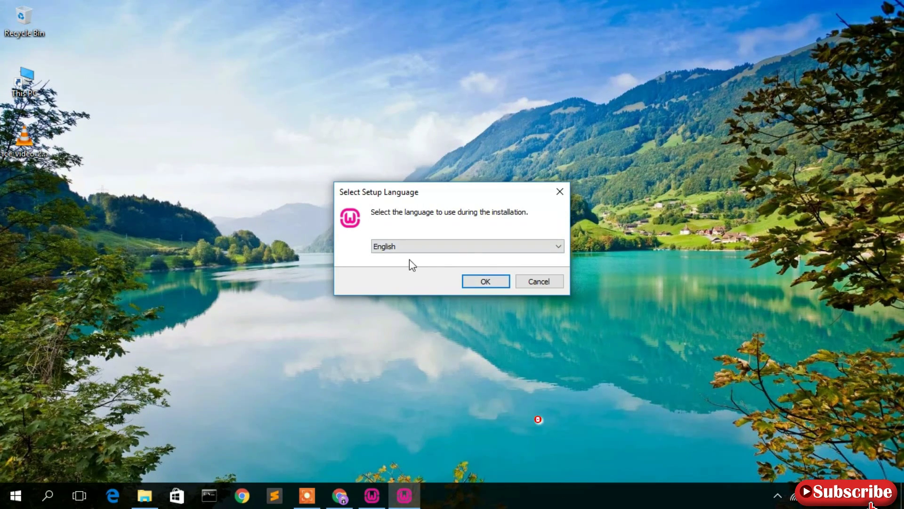
- Keep English as the setup language and confirm it to start the installation wizard
{"action": "left_click", "coordinate": [448, 249]}
{"action": "left_click", "coordinate": [447, 248]}
{"action": "left_click", "coordinate": [485, 281]}
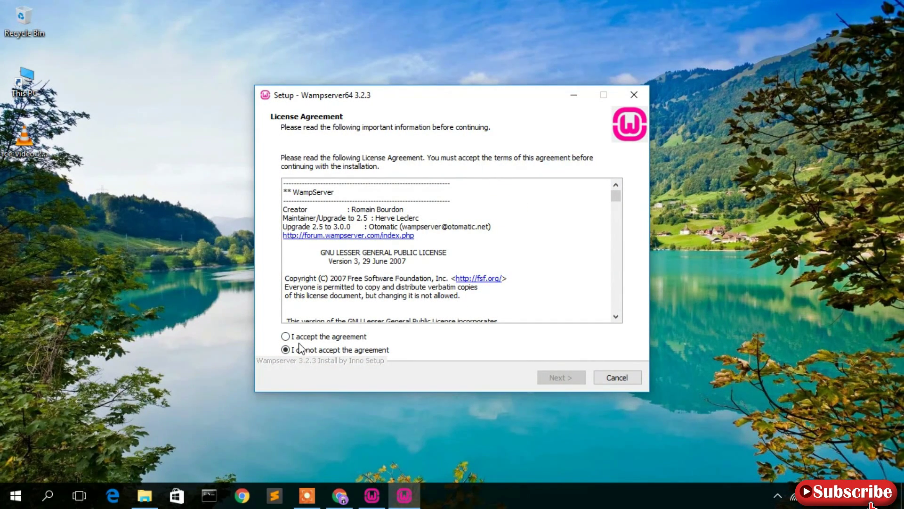
- Accept the Wampserver64 license agreement and continue past the installation information page
{"action": "left_click", "coordinate": [286, 336]}
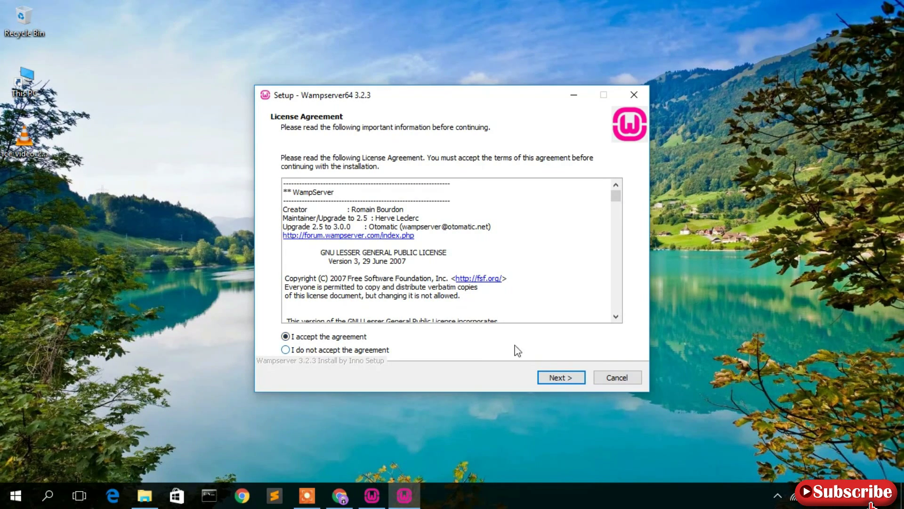
{"action": "left_click", "coordinate": [567, 381]}
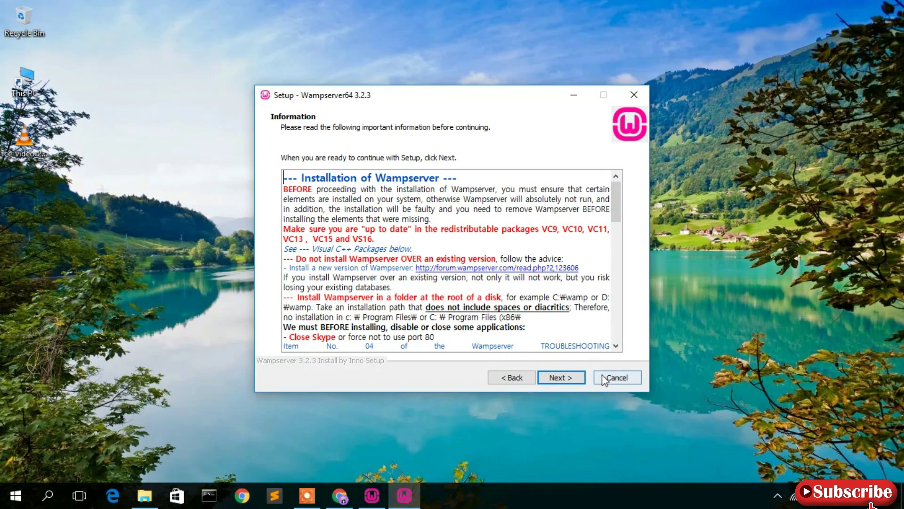
{"action": "left_click", "coordinate": [567, 379]}
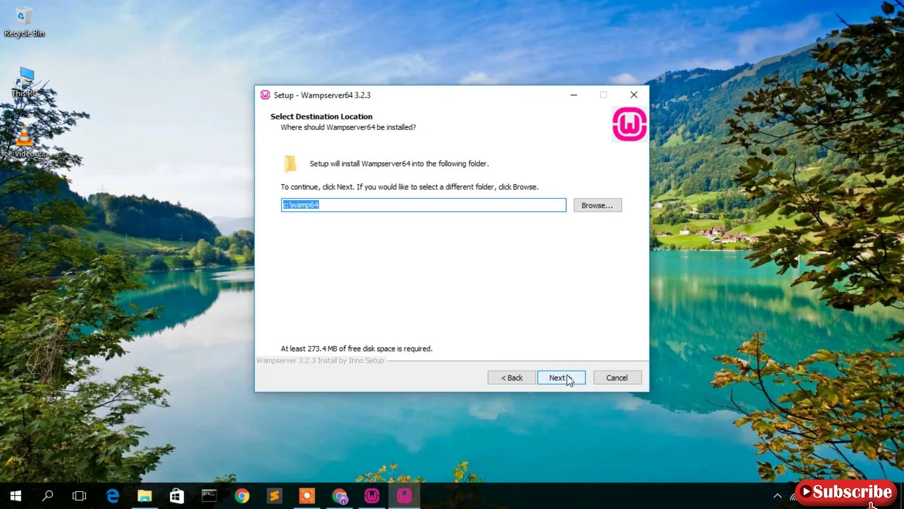
- Keep c:\wamp64 as the installation folder and continue to the component selection
{"action": "left_click", "coordinate": [341, 204]}
{"action": "left_click_drag", "start_coordinate": [341, 204], "coordinate": [283, 207]}
{"action": "left_click", "coordinate": [566, 378]}
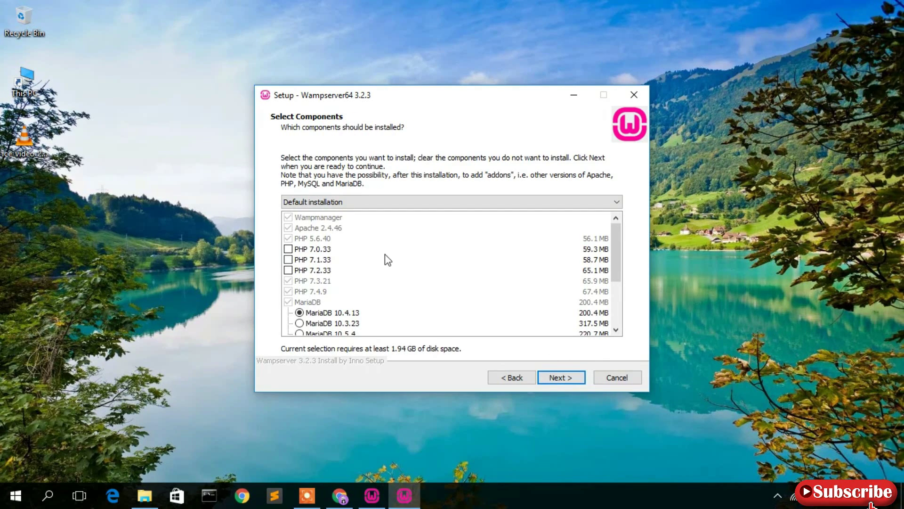
- Examine the installable components, compare the Custom installation setup type and return to Default installation
{"action": "scroll", "coordinate": [426, 245], "scroll_direction": "down", "scroll_amount": 3}
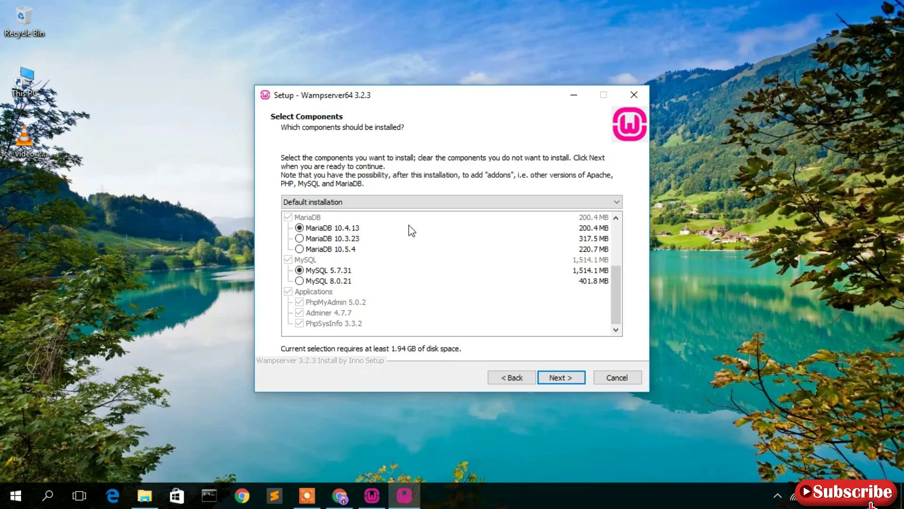
{"action": "scroll", "coordinate": [411, 230], "scroll_direction": "up", "scroll_amount": 3}
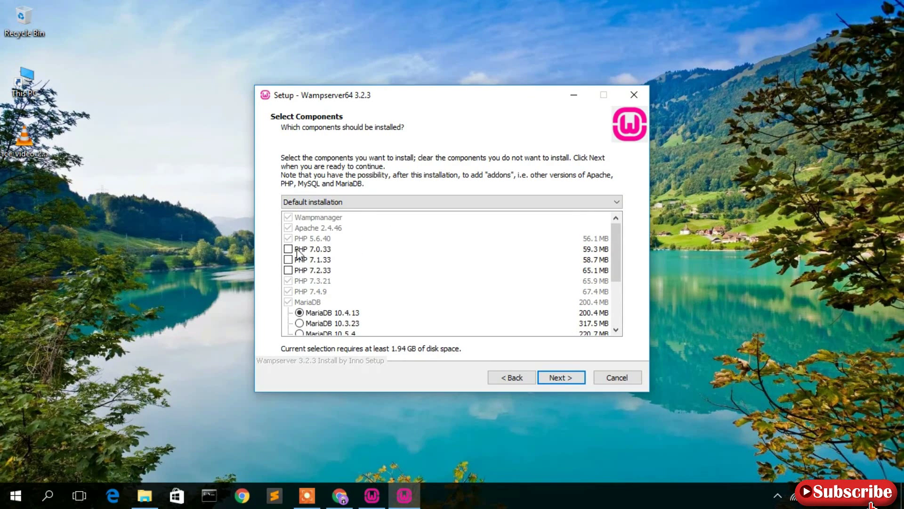
{"action": "left_click", "coordinate": [364, 202]}
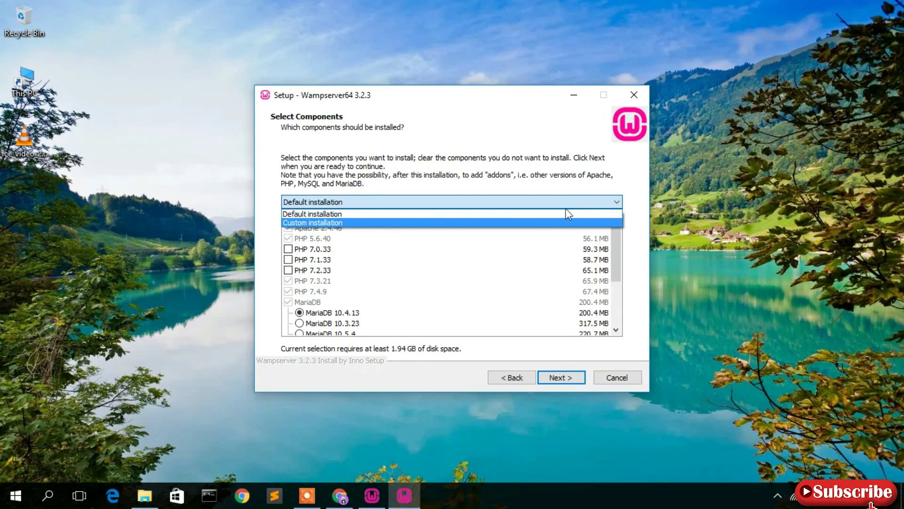
{"action": "left_click", "coordinate": [400, 223]}
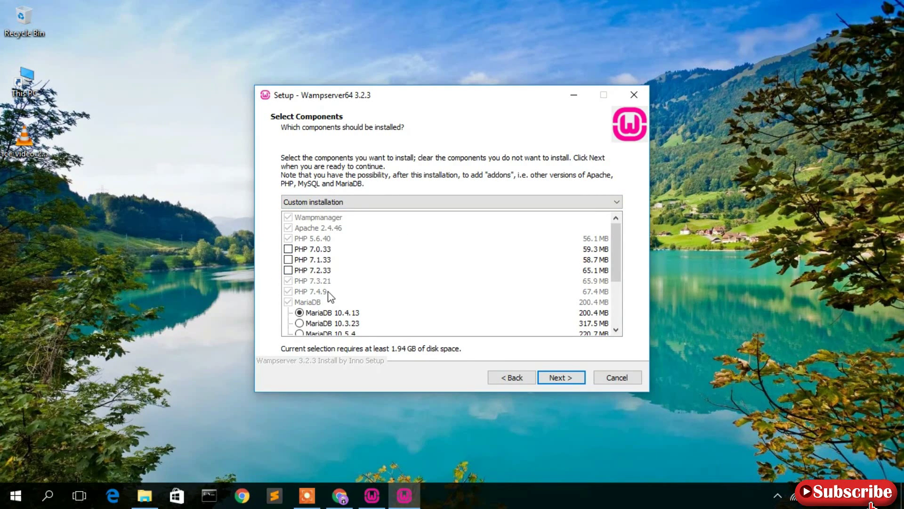
{"action": "left_click", "coordinate": [401, 203]}
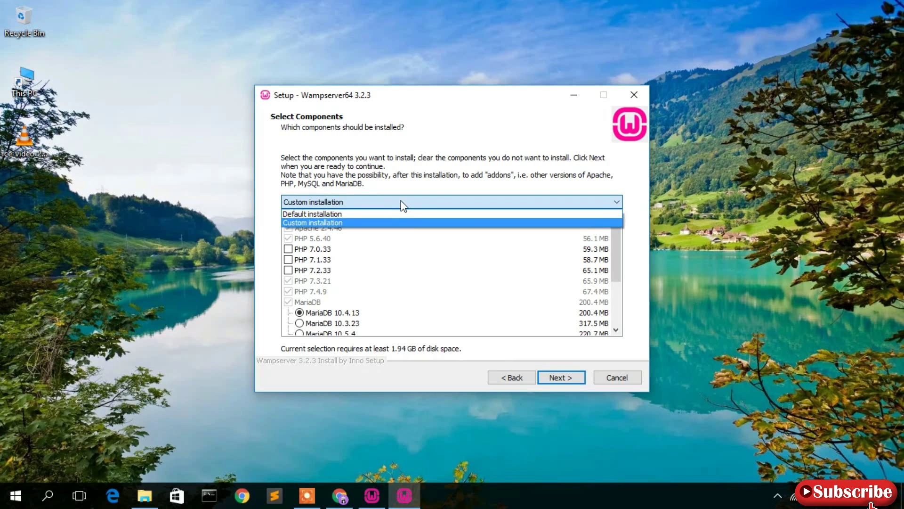
{"action": "left_click", "coordinate": [359, 217]}
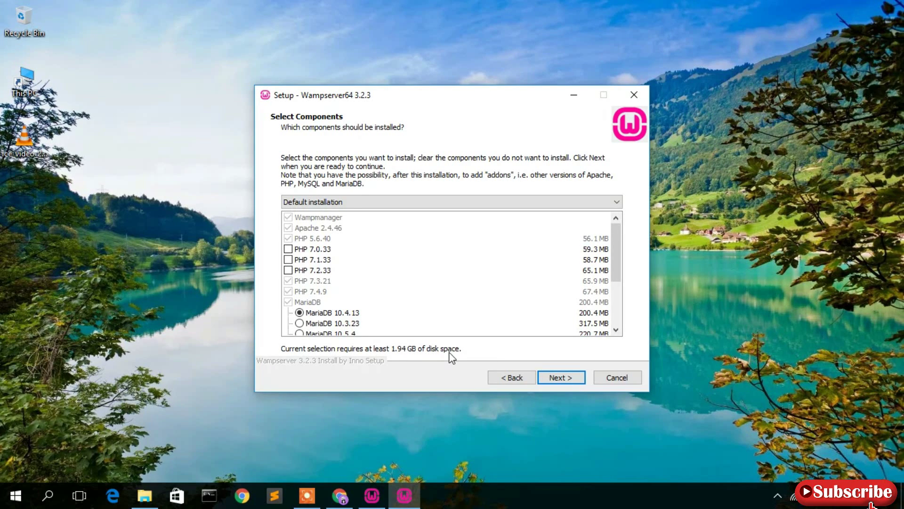
- Accept the default components, keep Wampserver64 as the Start Menu folder and continue to the installation summary
{"action": "scroll", "coordinate": [507, 289], "scroll_direction": "down", "scroll_amount": 3}
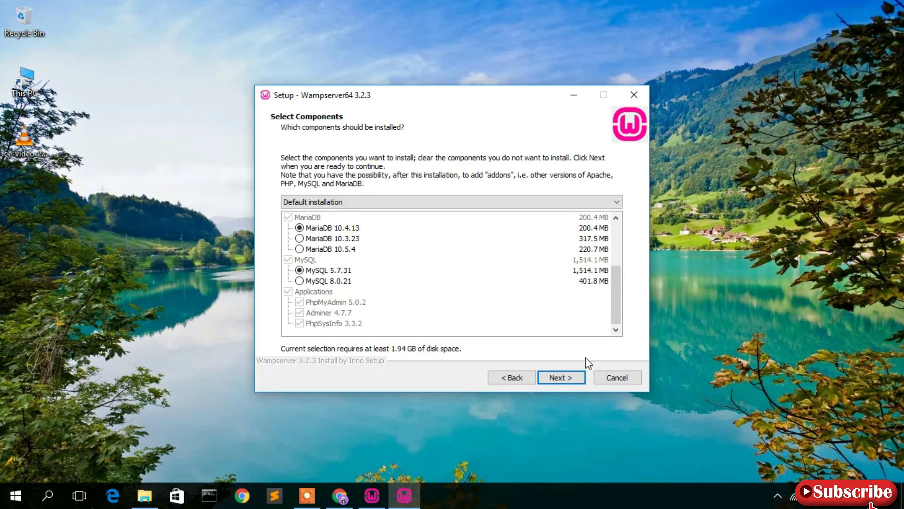
{"action": "left_click", "coordinate": [565, 378]}
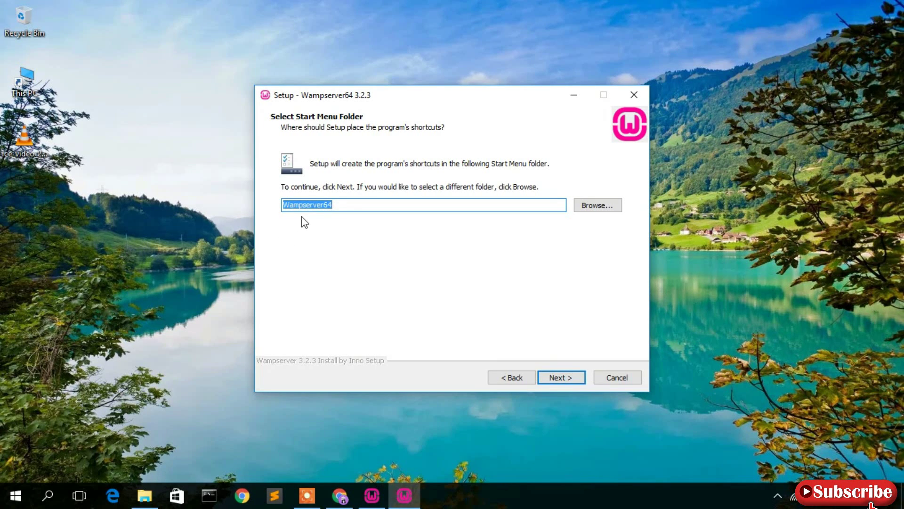
{"action": "left_click", "coordinate": [338, 205]}
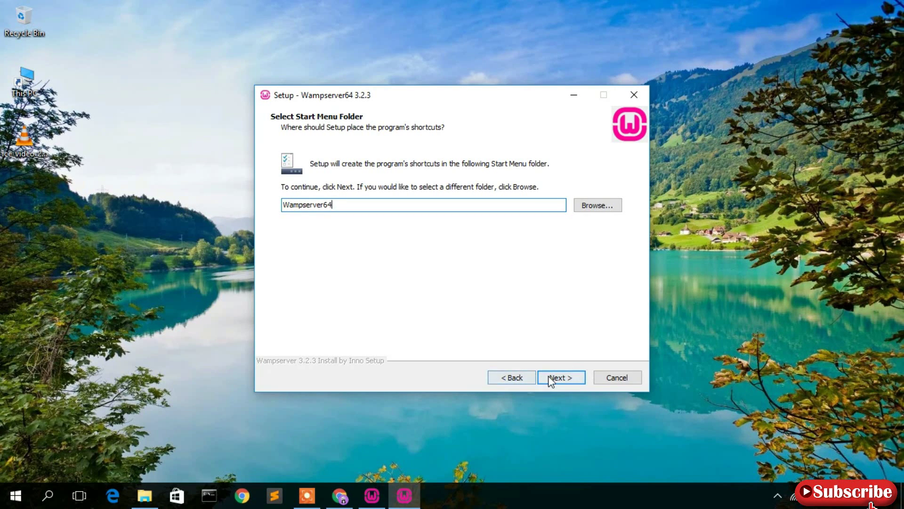
{"action": "left_click", "coordinate": [567, 377]}
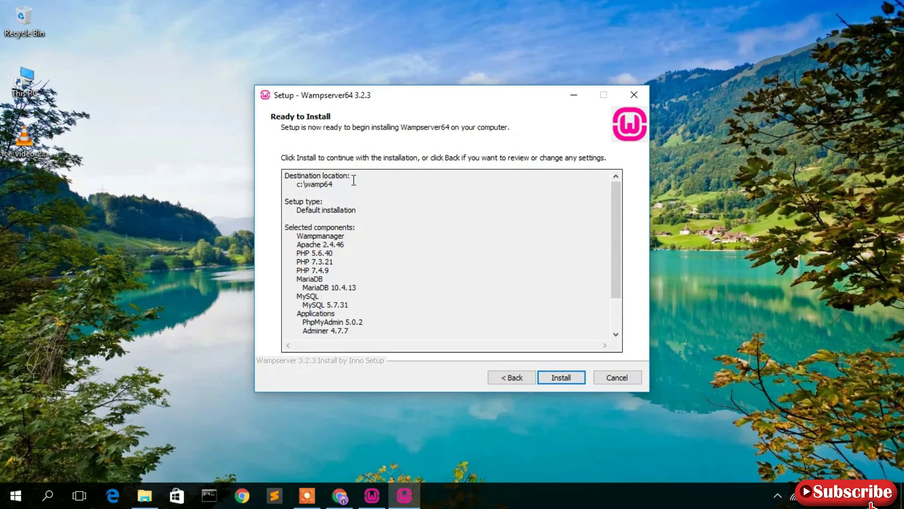
- Review the selected components and Start Menu folder in the summary and start the Wampserver64 installation
{"action": "scroll", "coordinate": [387, 248], "scroll_direction": "down", "scroll_amount": 2}
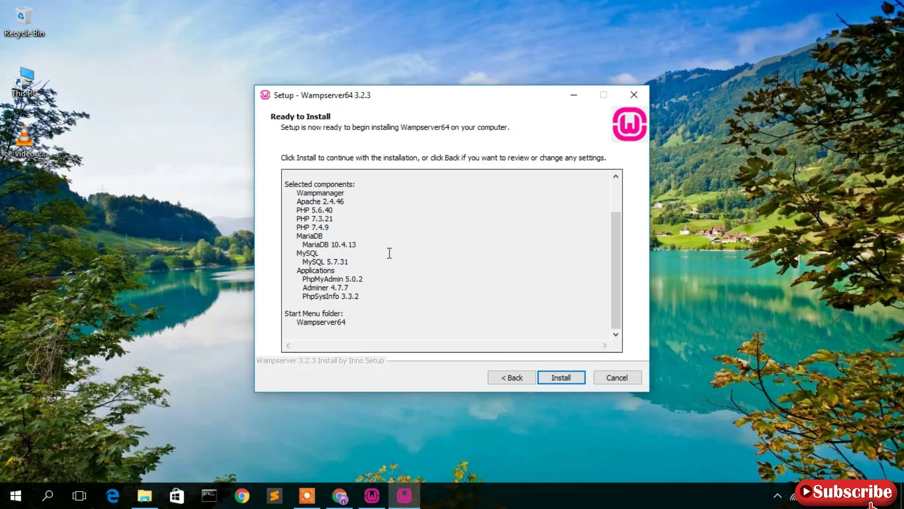
{"action": "left_click_drag", "start_coordinate": [343, 227], "coordinate": [300, 229]}
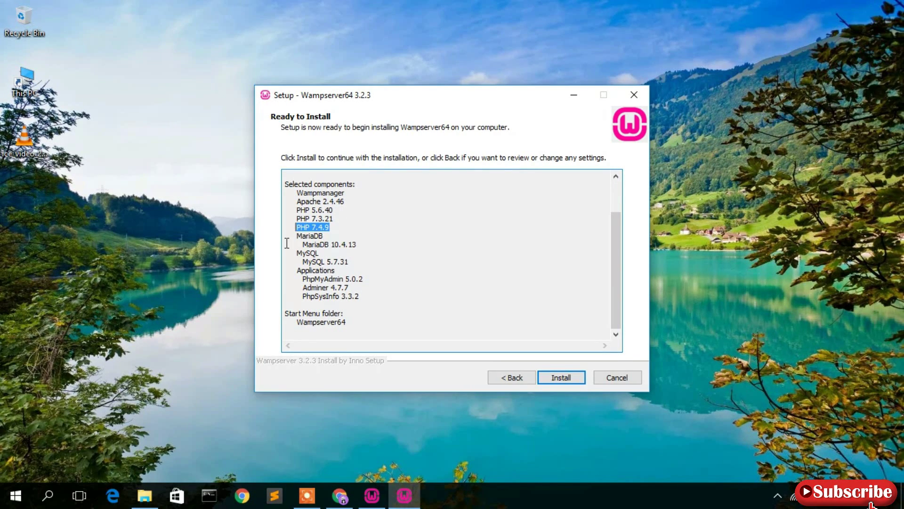
{"action": "left_click_drag", "start_coordinate": [303, 244], "coordinate": [381, 243]}
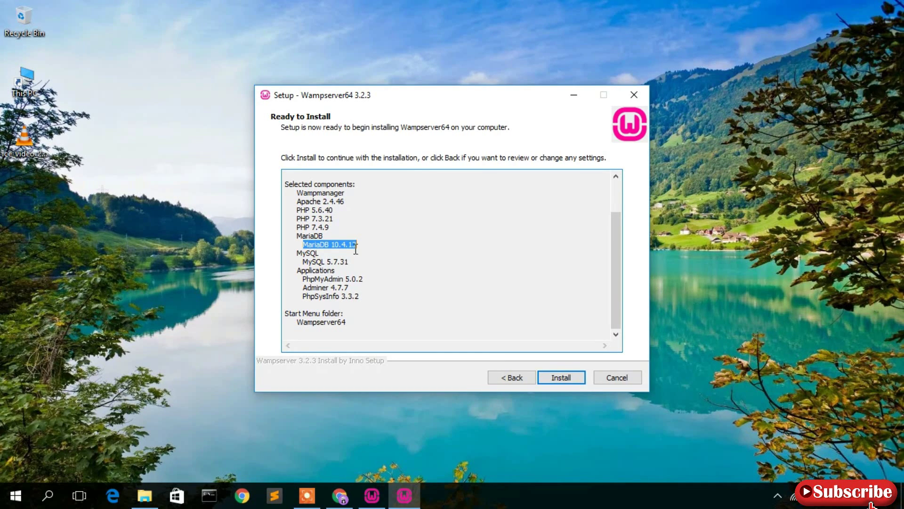
{"action": "left_click_drag", "start_coordinate": [325, 262], "coordinate": [398, 263]}
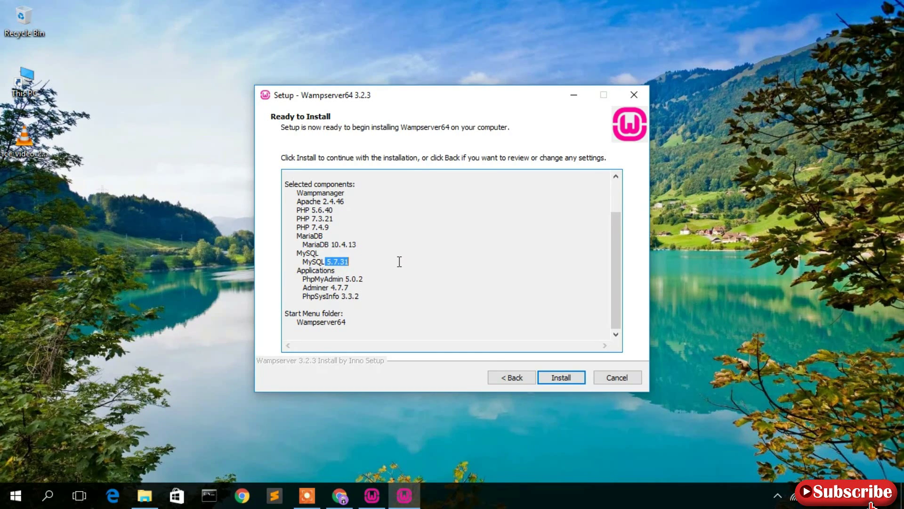
{"action": "left_click_drag", "start_coordinate": [303, 279], "coordinate": [402, 276]}
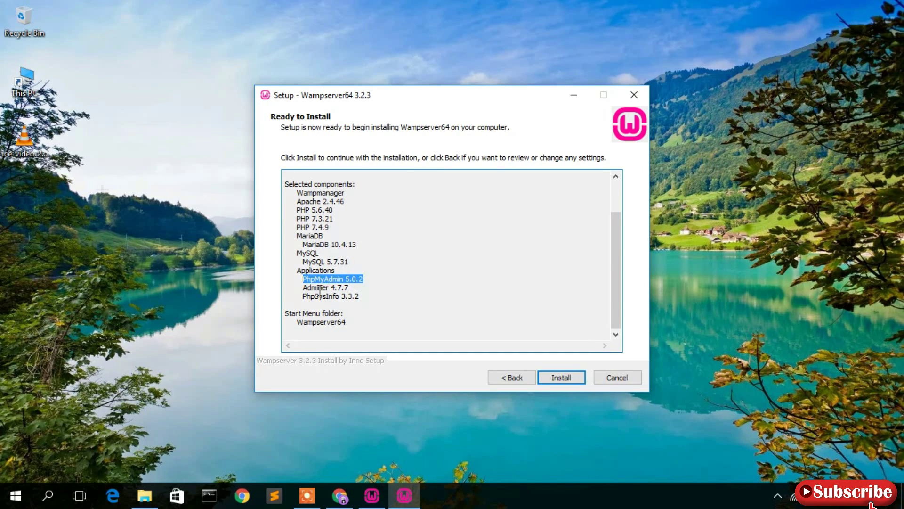
{"action": "left_click_drag", "start_coordinate": [296, 322], "coordinate": [385, 322]}
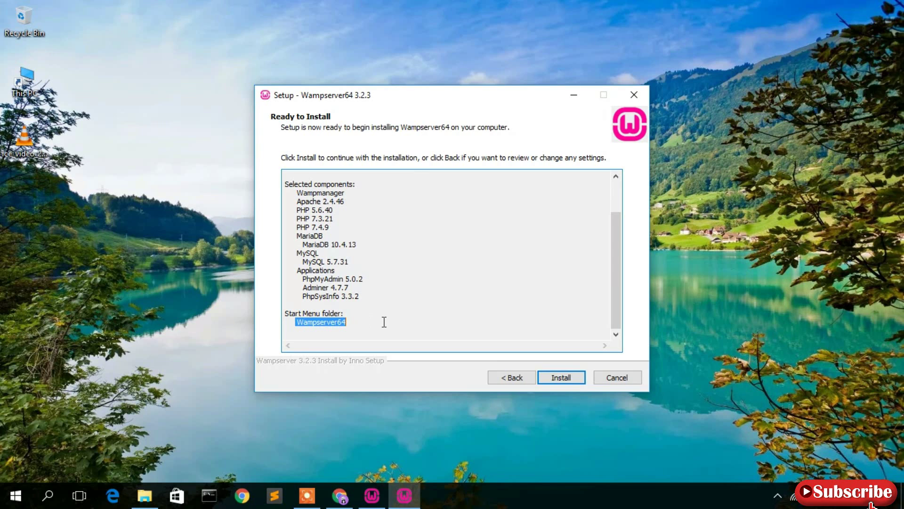
{"action": "left_click", "coordinate": [386, 322]}
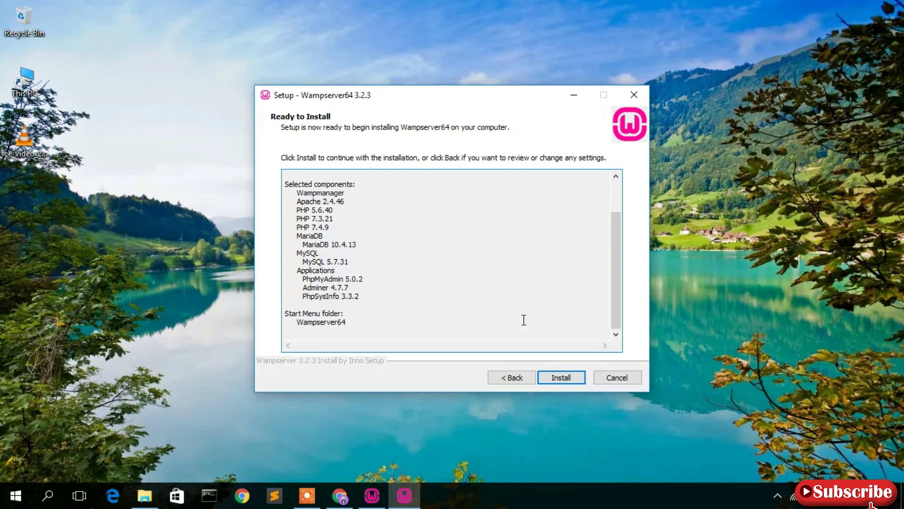
{"action": "left_click", "coordinate": [567, 378]}
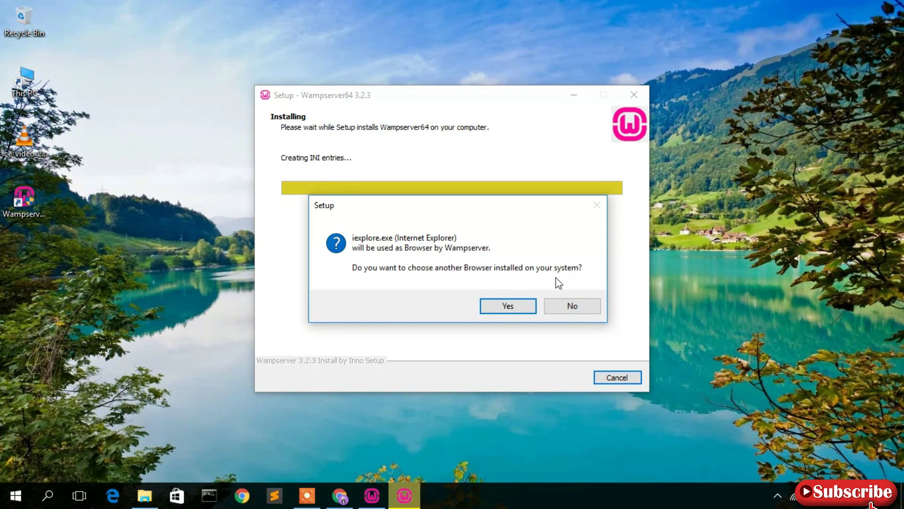
- Choose another browser for Wampserver, selecting chrome from the Google\Chrome\Application folder in Program Files on drive C
{"action": "left_click", "coordinate": [512, 306]}
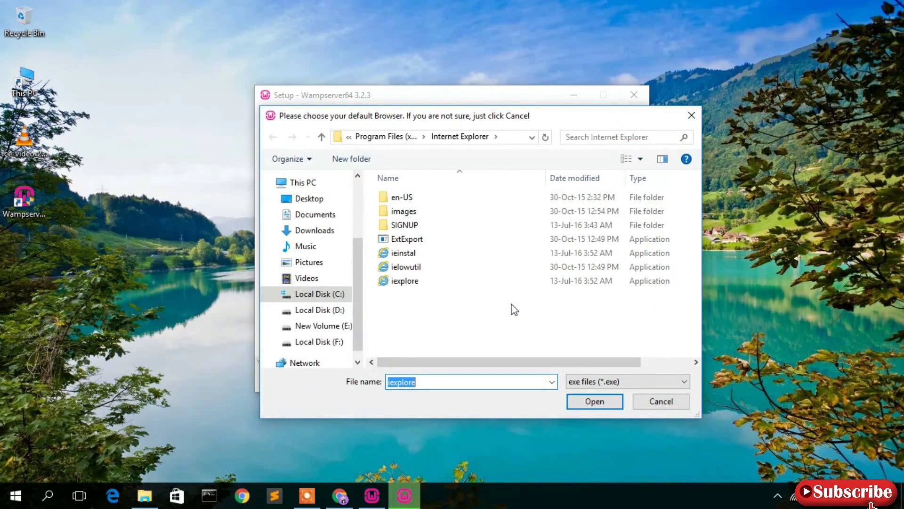
{"action": "left_click", "coordinate": [349, 137]}
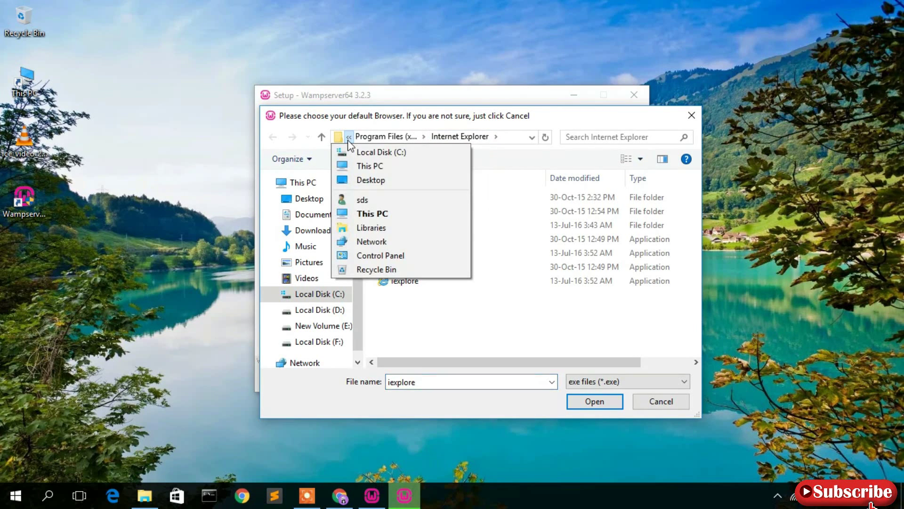
{"action": "left_click", "coordinate": [395, 153]}
{"action": "left_click", "coordinate": [431, 294]}
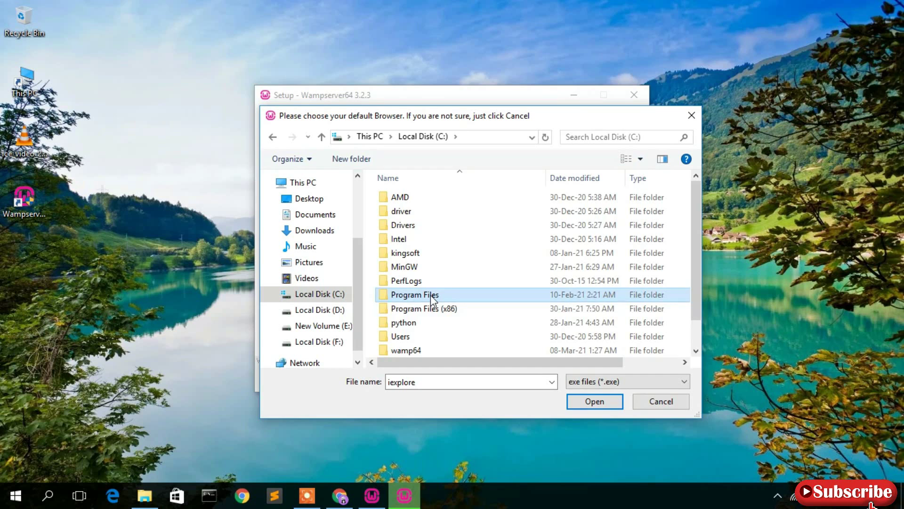
{"action": "double_click", "coordinate": [430, 294]}
{"action": "double_click", "coordinate": [424, 270]}
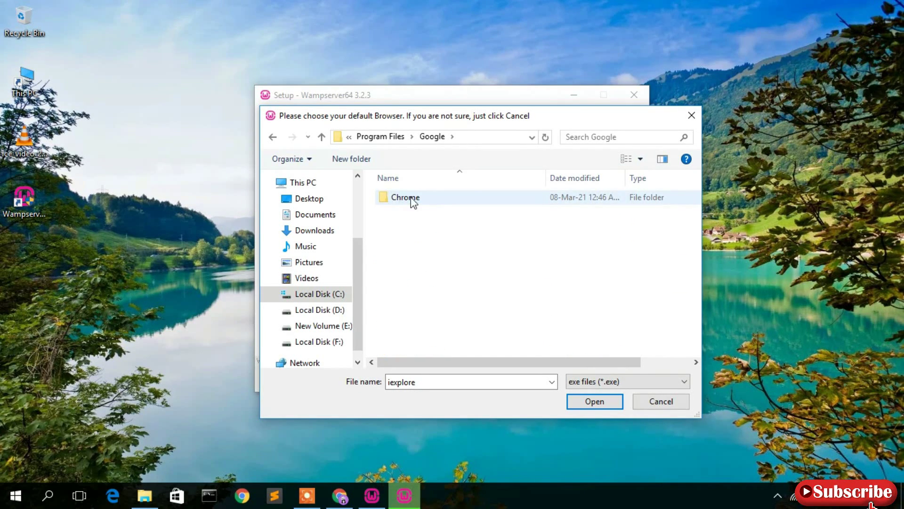
{"action": "left_click", "coordinate": [417, 200]}
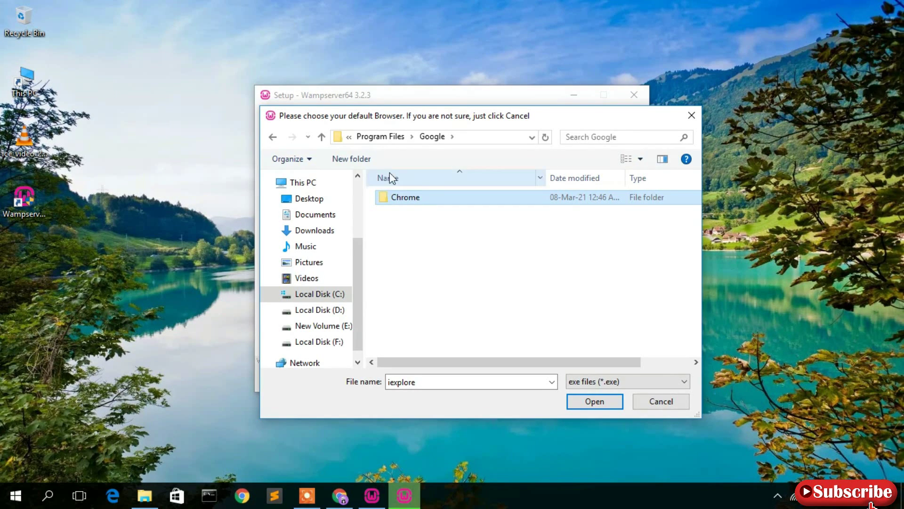
{"action": "double_click", "coordinate": [415, 204]}
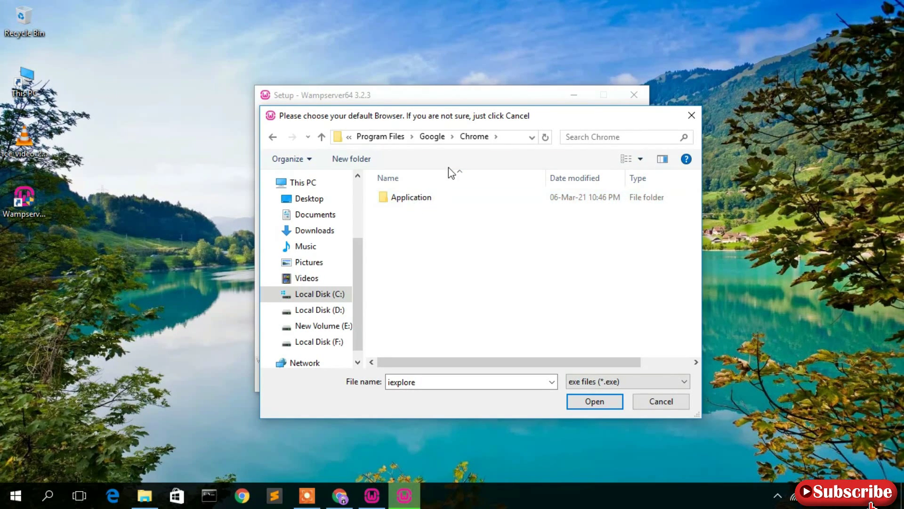
{"action": "left_click", "coordinate": [433, 200]}
{"action": "double_click", "coordinate": [434, 201]}
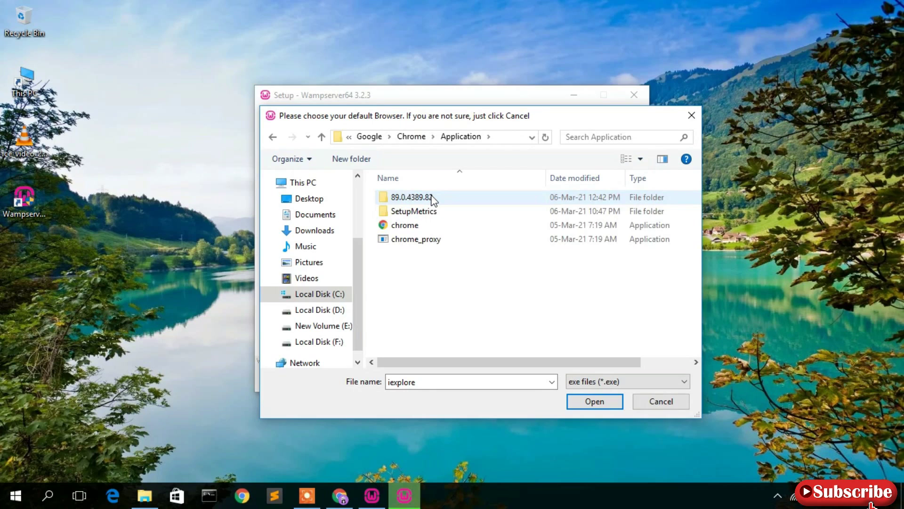
{"action": "left_click", "coordinate": [414, 226]}
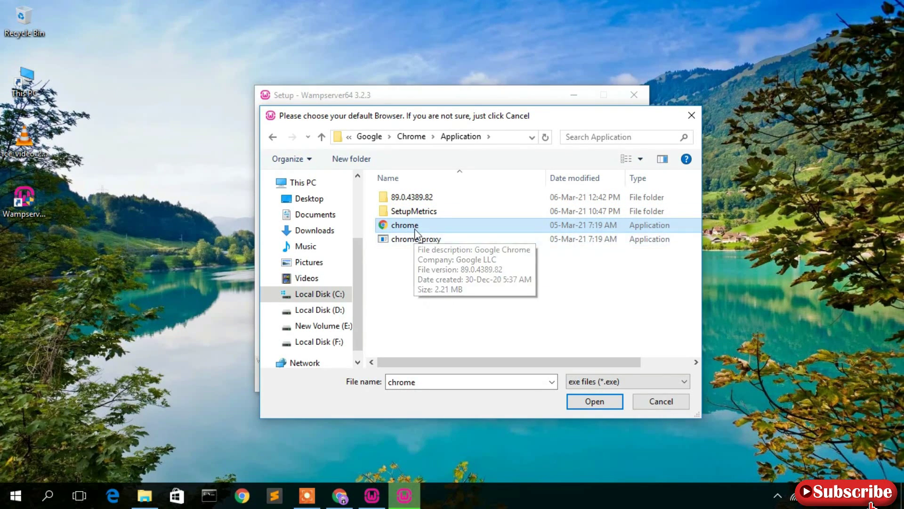
{"action": "left_click", "coordinate": [601, 404]}
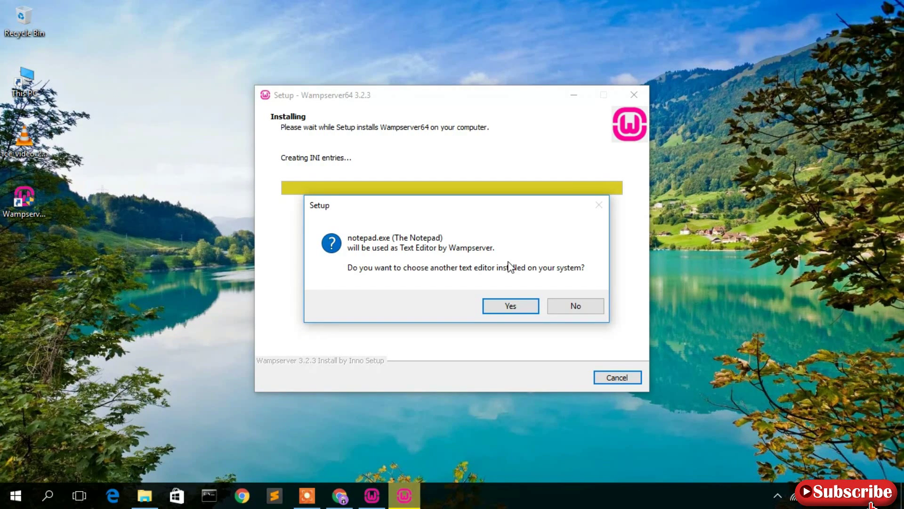
- Choose another text editor for Wampserver, selecting sublime_text from the Sublime Text 3 folder in Program Files on drive C
{"action": "left_click", "coordinate": [512, 311]}
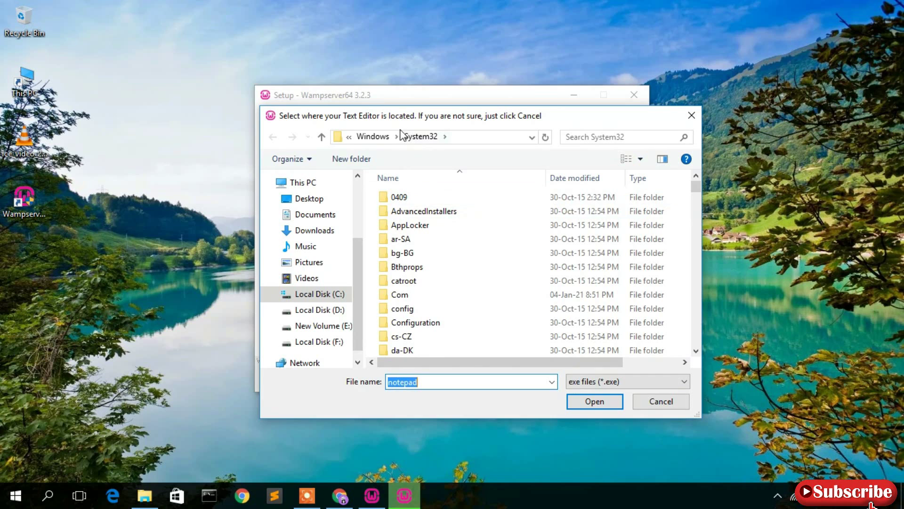
{"action": "left_click", "coordinate": [348, 138]}
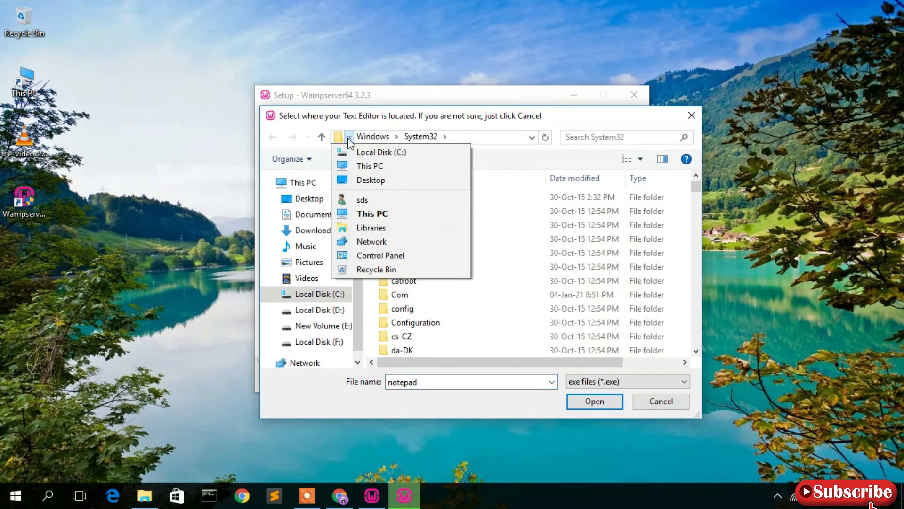
{"action": "left_click", "coordinate": [382, 154]}
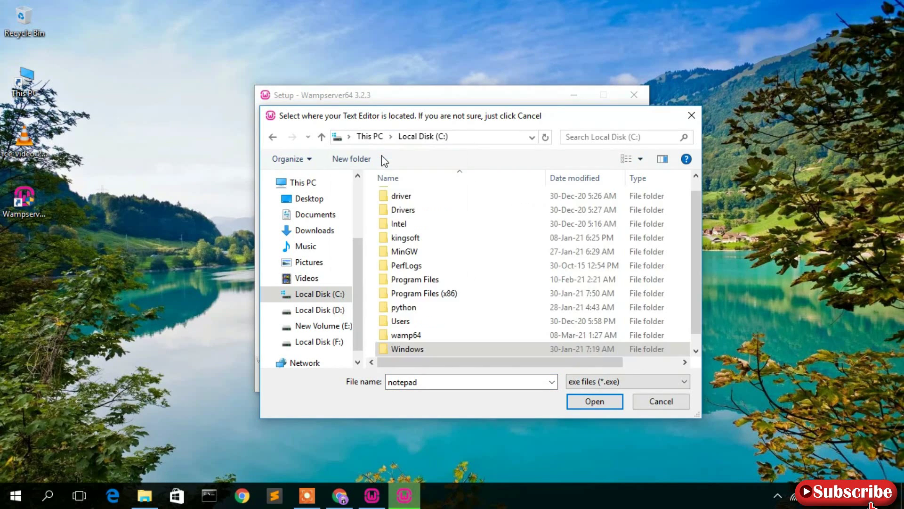
{"action": "double_click", "coordinate": [429, 282]}
{"action": "scroll", "coordinate": [487, 277], "scroll_direction": "down", "scroll_amount": 3}
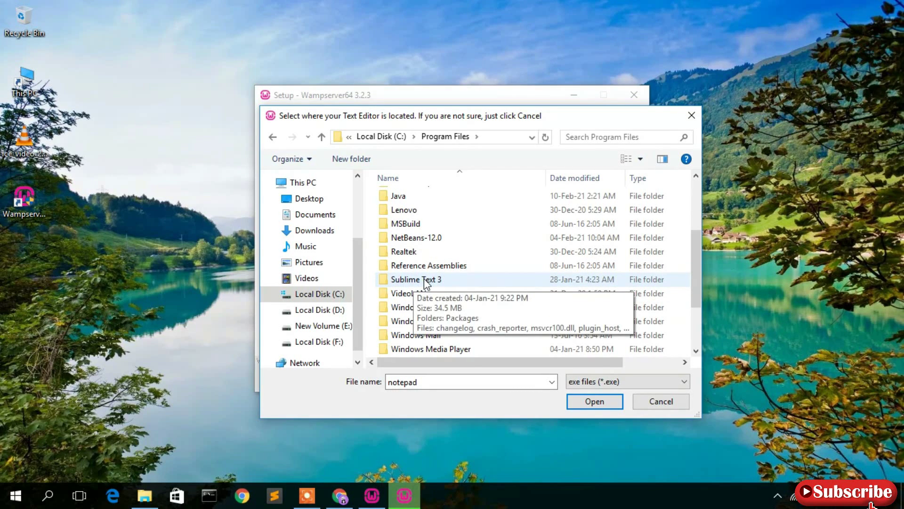
{"action": "double_click", "coordinate": [424, 279]}
{"action": "left_click", "coordinate": [424, 256]}
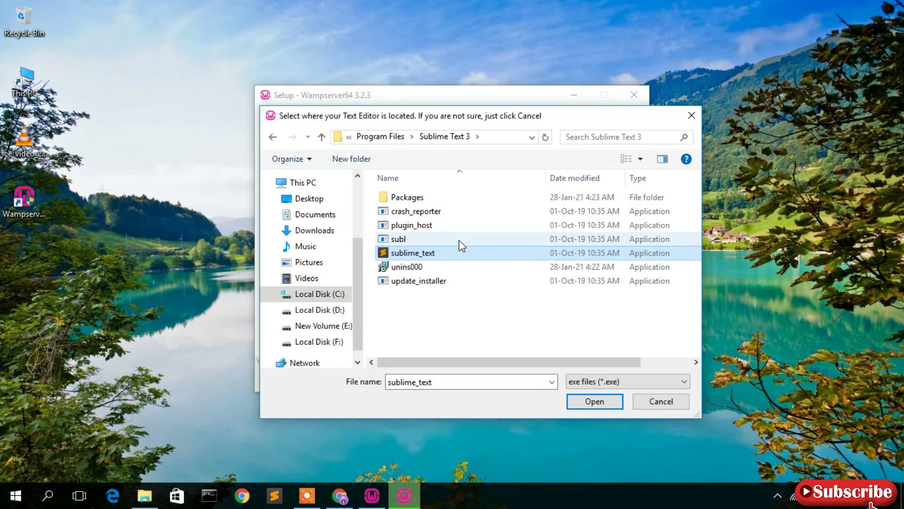
{"action": "left_click", "coordinate": [611, 402]}
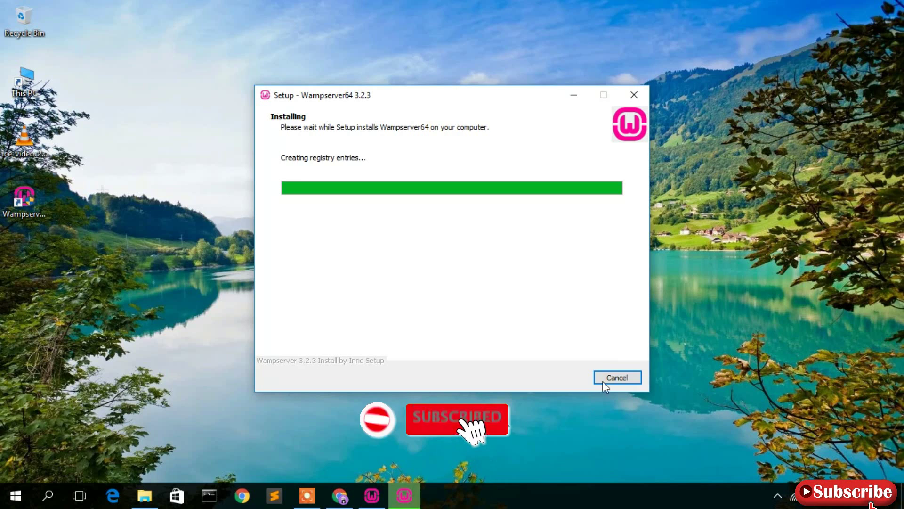
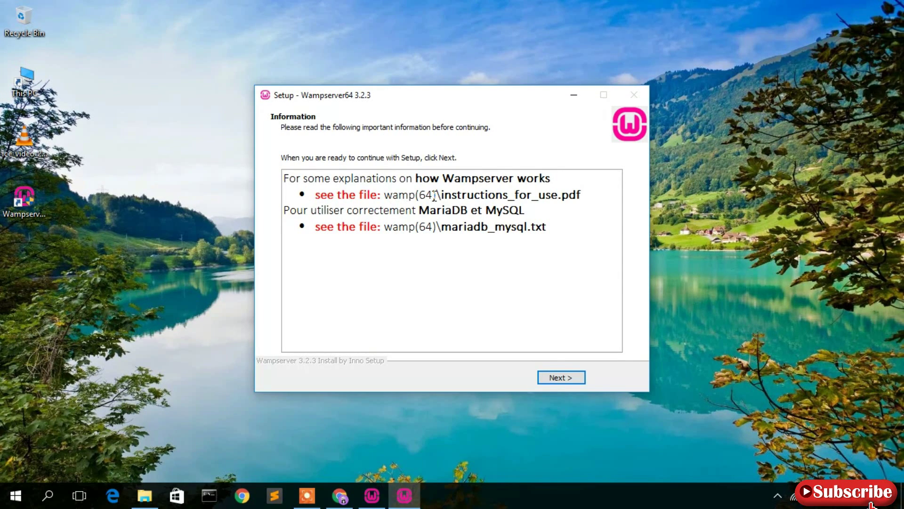
- Review the instructions_for_use.pdf and mariadb_mysql.txt references on the information page, continue, and finish the Wampserver64 setup
{"action": "left_click_drag", "start_coordinate": [384, 195], "coordinate": [574, 197]}
{"action": "left_click", "coordinate": [470, 197]}
{"action": "left_click_drag", "start_coordinate": [442, 228], "coordinate": [549, 229]}
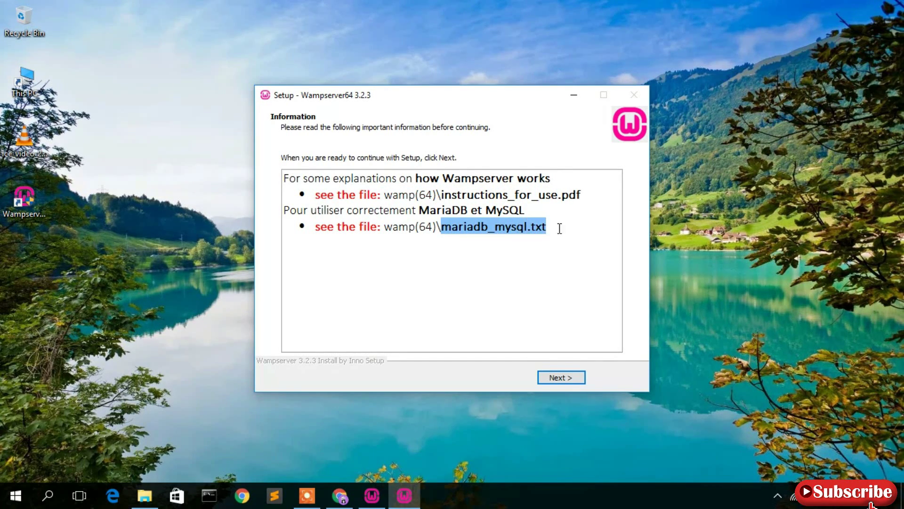
{"action": "left_click", "coordinate": [555, 228]}
{"action": "left_click", "coordinate": [560, 377]}
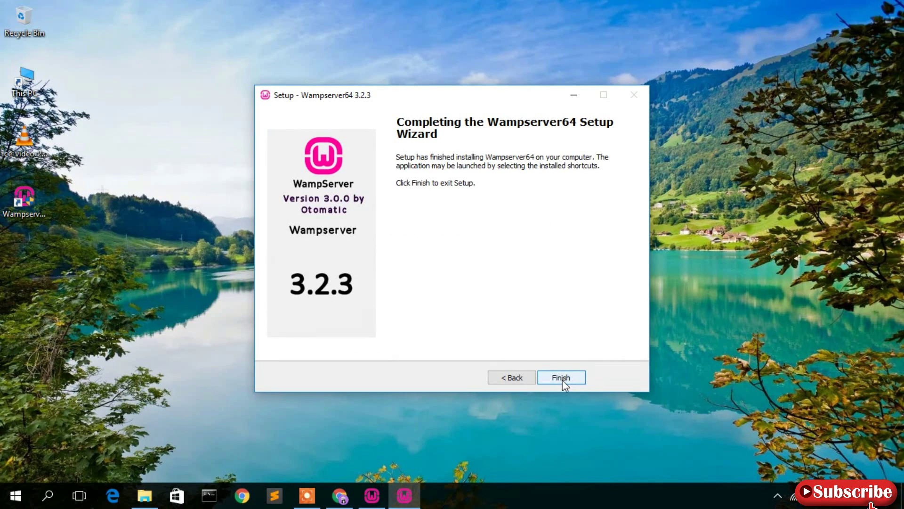
{"action": "left_click", "coordinate": [562, 379]}
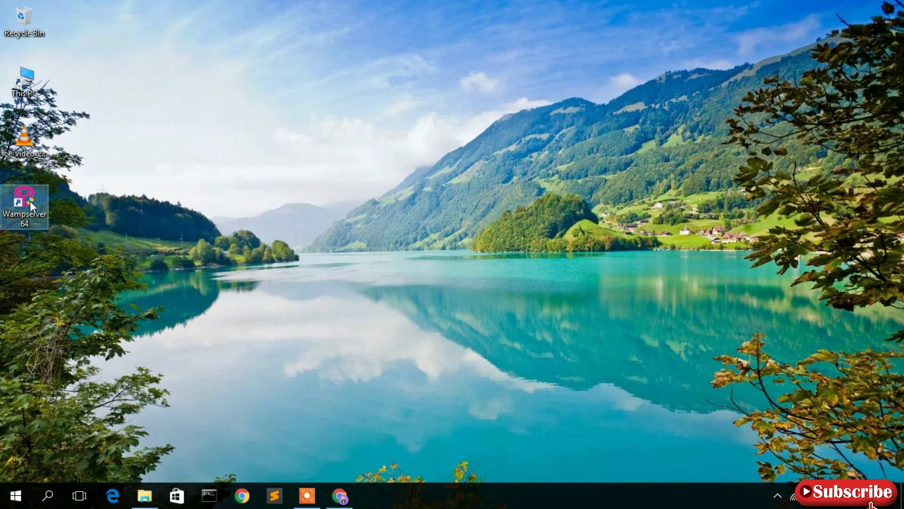
- Launch Wampserver64 from the desktop and dismiss the system errors for php.exe and php-win.exe
{"action": "double_click", "coordinate": [29, 200]}
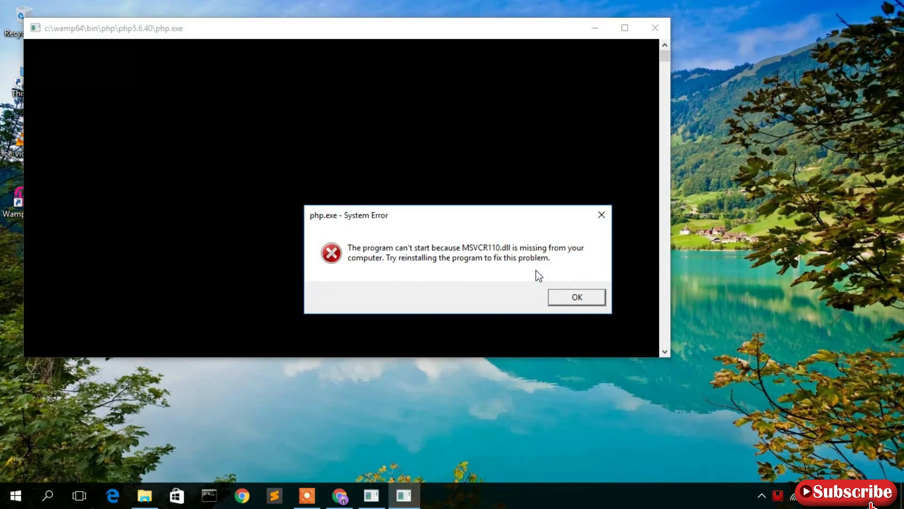
{"action": "left_click", "coordinate": [595, 218]}
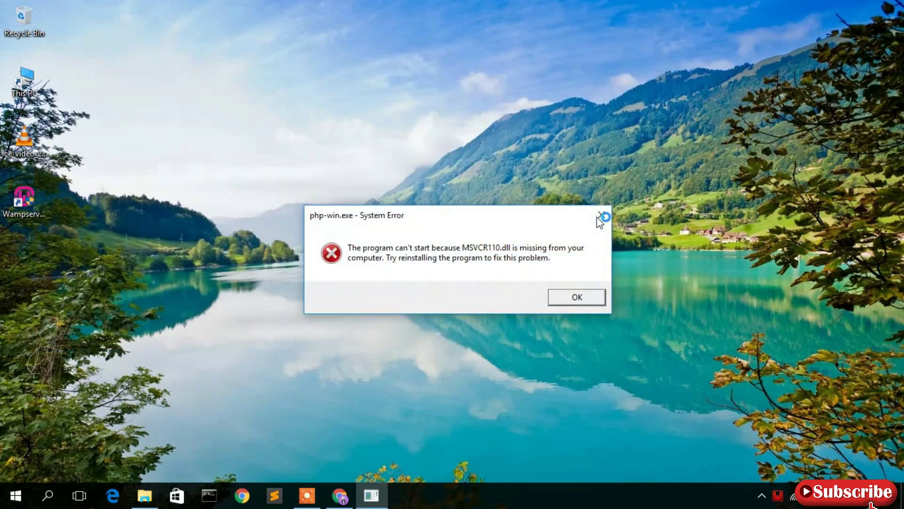
{"action": "left_click", "coordinate": [601, 216]}
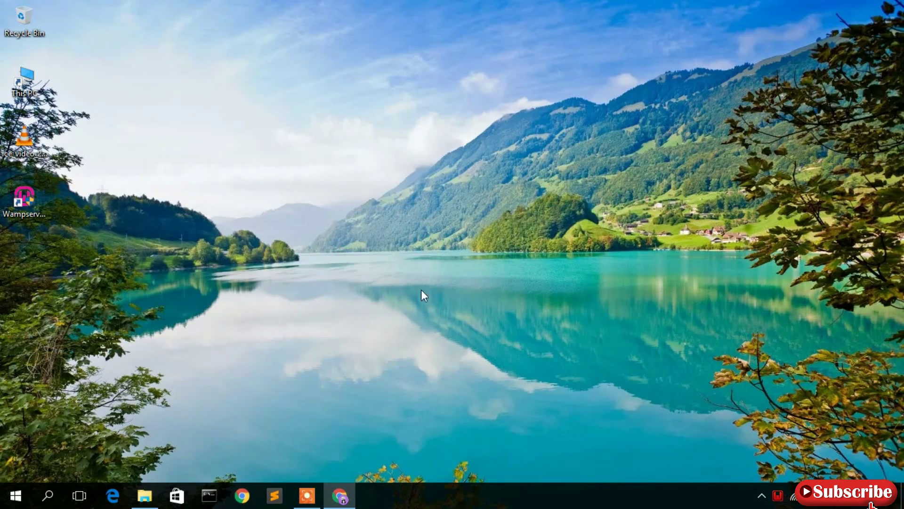
{"action": "mouse_move", "coordinate": [780, 503]}
- Switch to Chrome, load localhost in a new tab and check the Wampserver homepage heading
{"action": "left_click", "coordinate": [340, 497]}
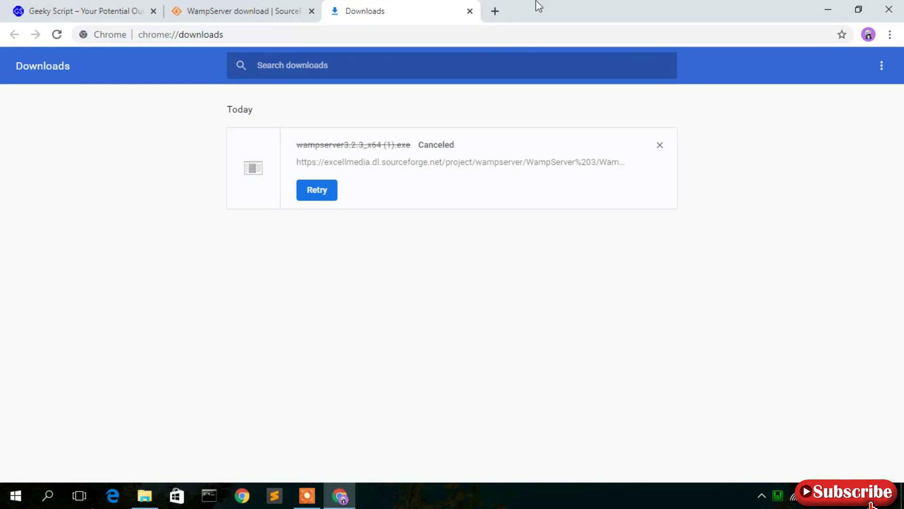
{"action": "left_click", "coordinate": [495, 11]}
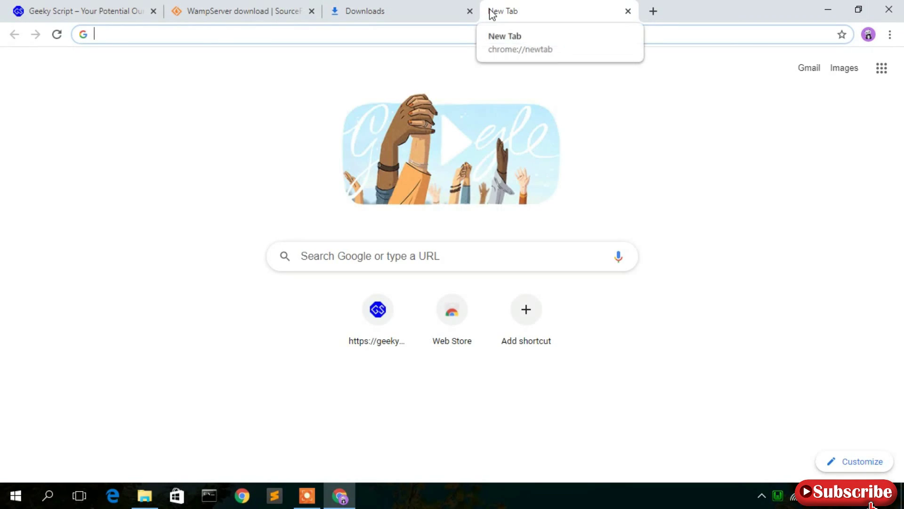
{"action": "type", "text": "localhost"}
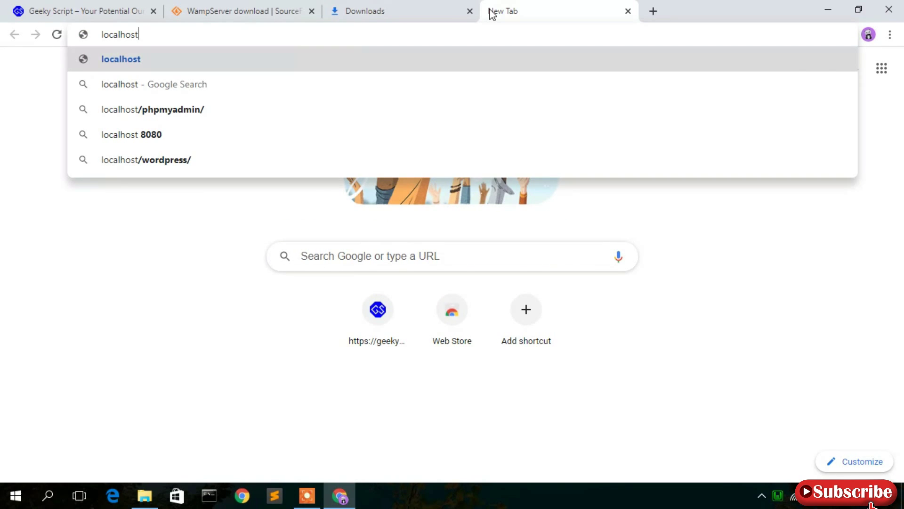
{"action": "key", "text": "Return"}
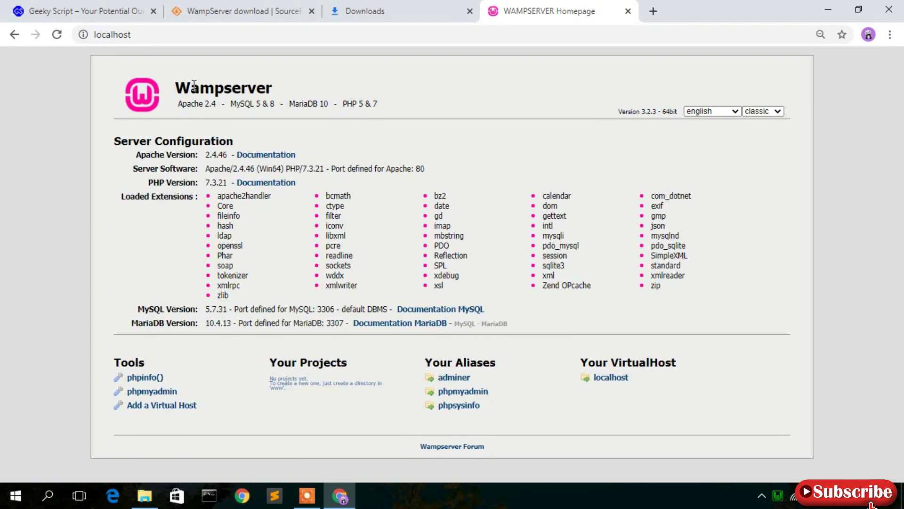
{"action": "left_click_drag", "start_coordinate": [194, 84], "coordinate": [335, 91]}
{"action": "left_click", "coordinate": [349, 83]}
{"action": "left_click", "coordinate": [278, 493]}
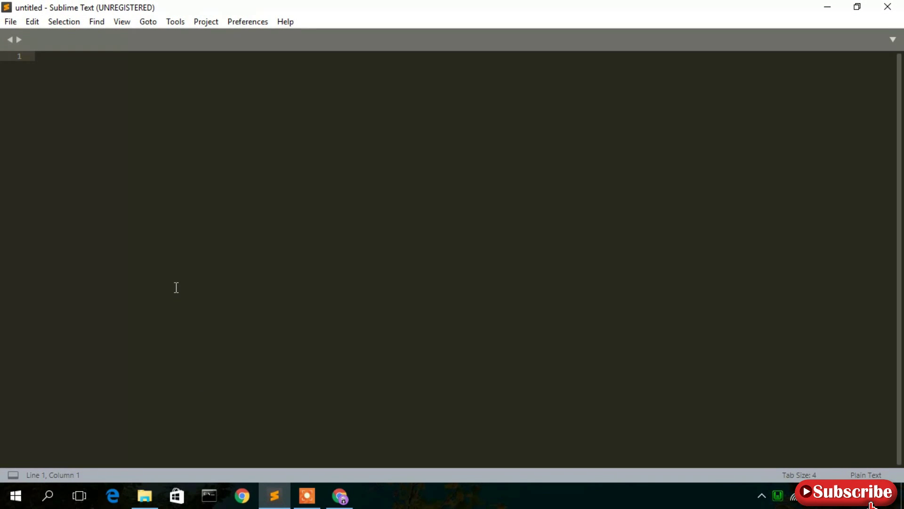
{"action": "left_click", "coordinate": [11, 25]}
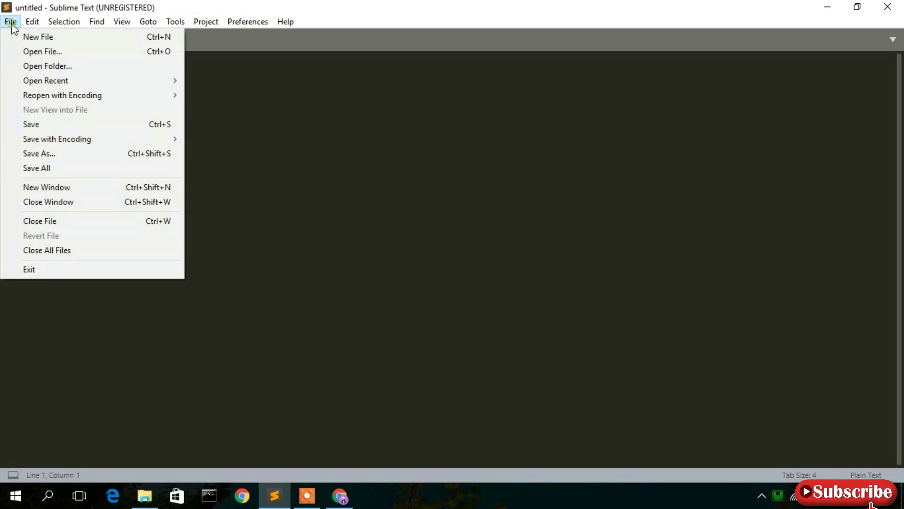
{"action": "left_click", "coordinate": [50, 66]}
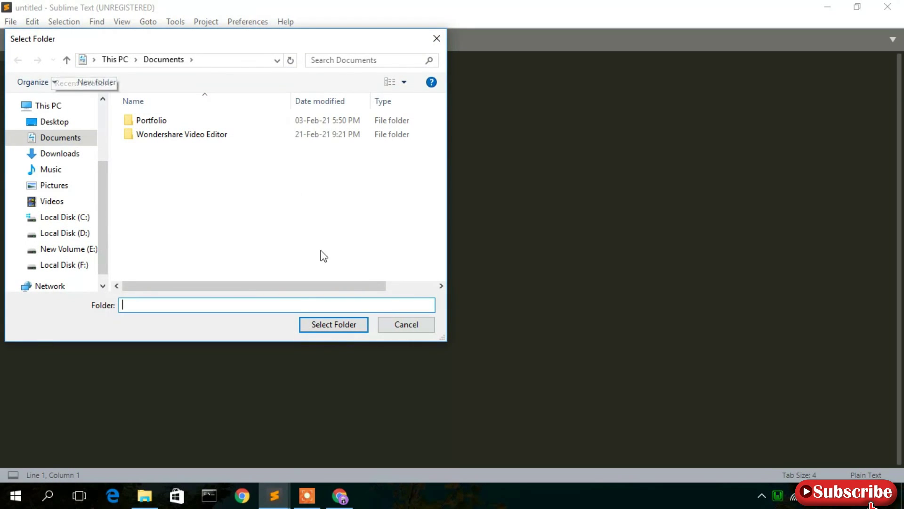
{"action": "left_click", "coordinate": [59, 221]}
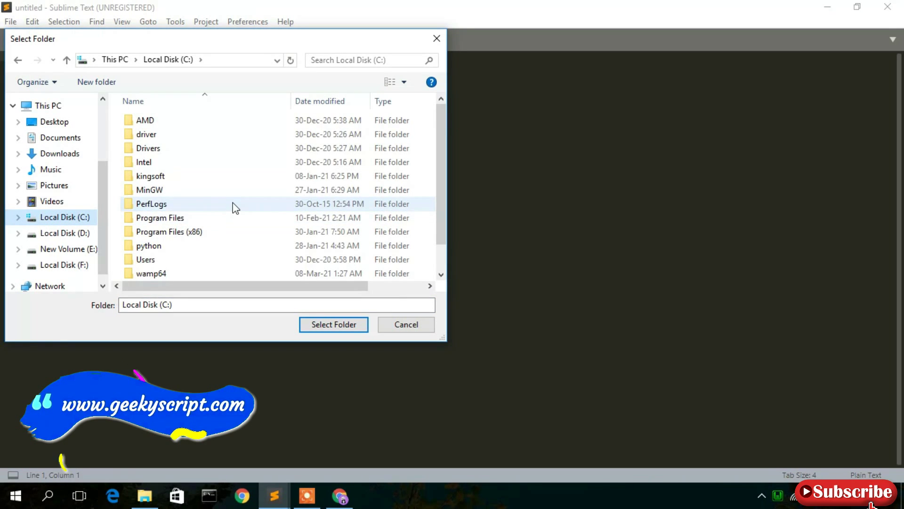
{"action": "scroll", "coordinate": [233, 205], "scroll_direction": "down", "scroll_amount": 1}
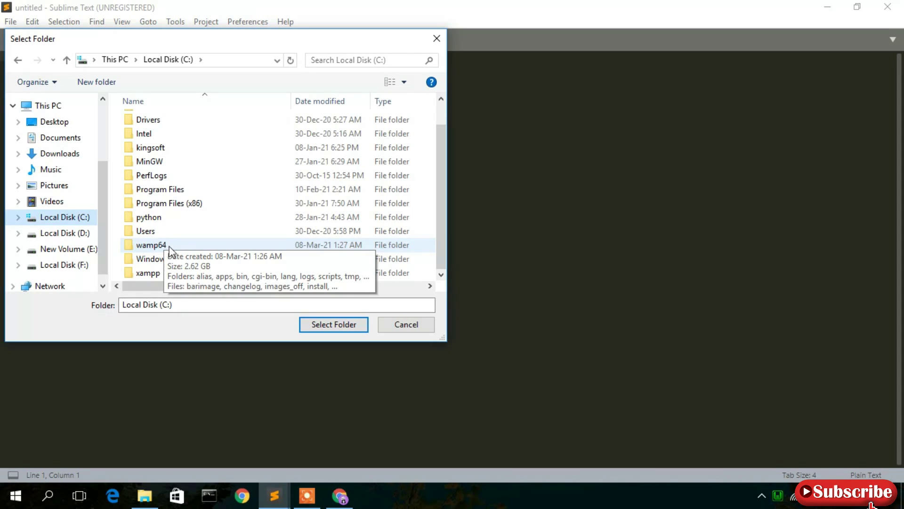
{"action": "double_click", "coordinate": [150, 245]}
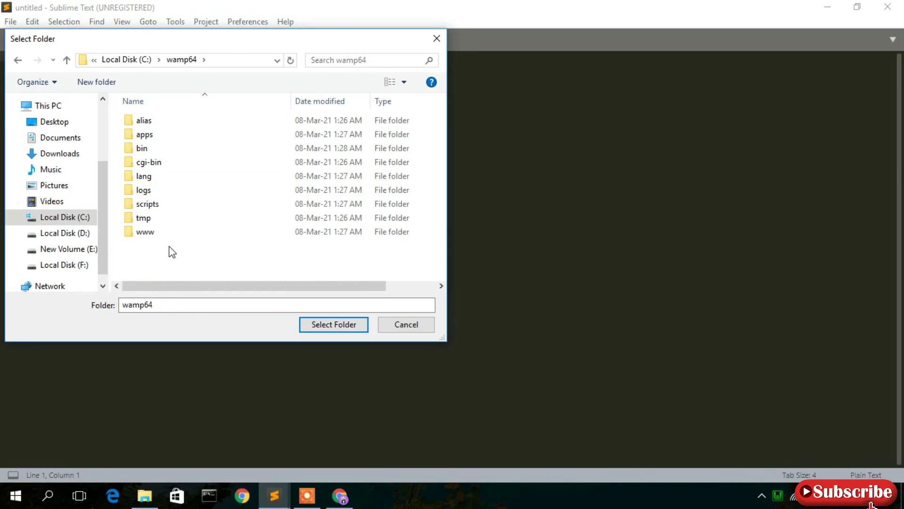
{"action": "left_click", "coordinate": [167, 232]}
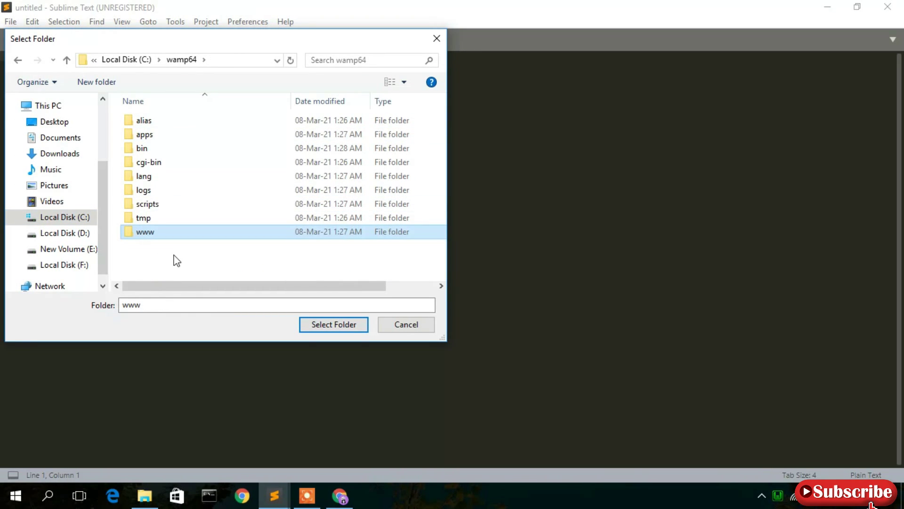
{"action": "double_click", "coordinate": [166, 231]}
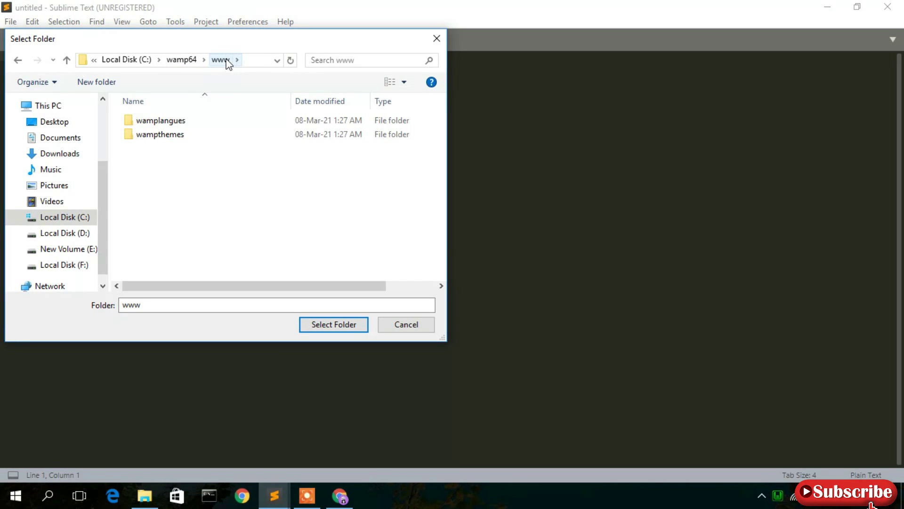
- Create a folder named HelloWorldApp inside www and open it as the project folder
{"action": "left_click", "coordinate": [117, 85]}
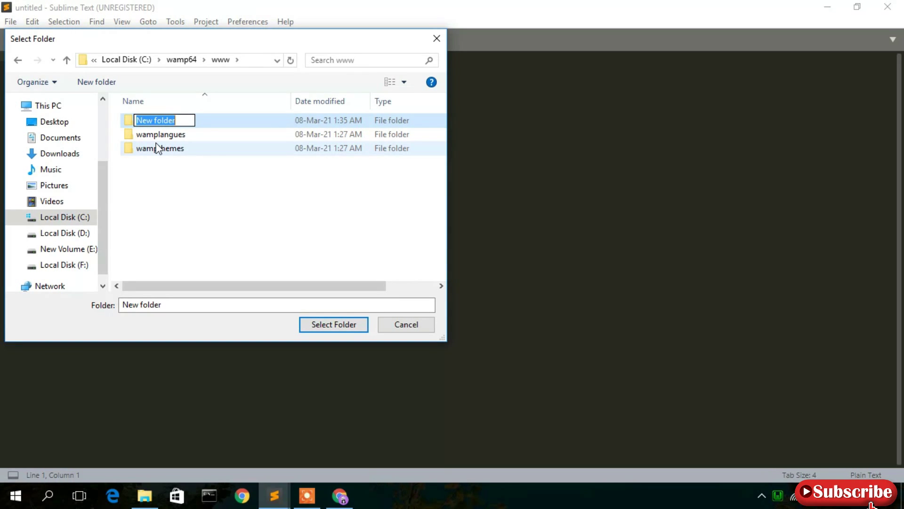
{"action": "type", "text": "W"}
{"action": "key", "text": "BackSpace"}
{"action": "type", "text": "HelloWorldApp"}
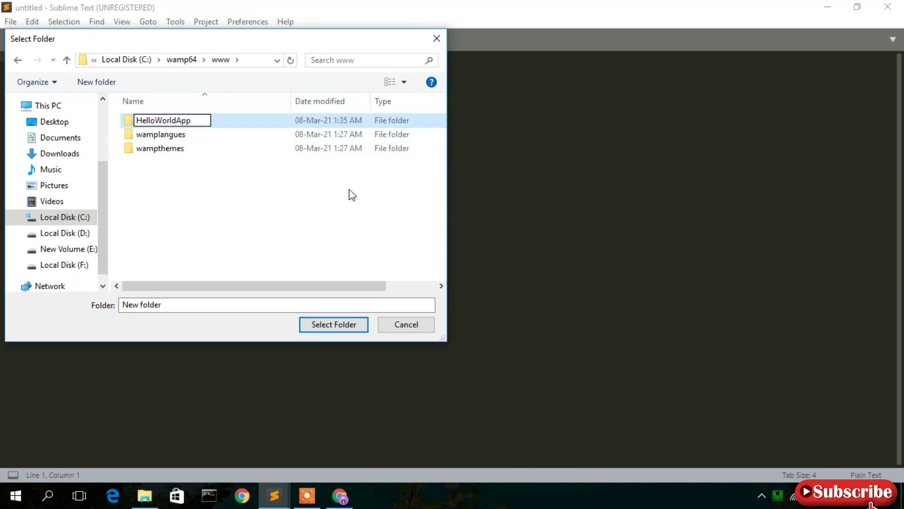
{"action": "left_click", "coordinate": [336, 325]}
{"action": "left_click", "coordinate": [335, 325]}
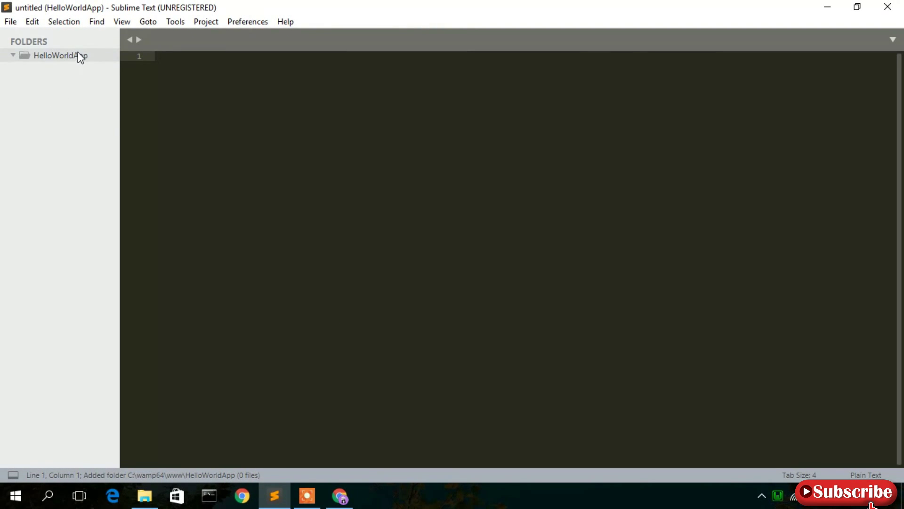
- Create a new file containing the PHP opening tag <?php and closing tag ?> with blank lines between them
{"action": "left_click", "coordinate": [10, 22]}
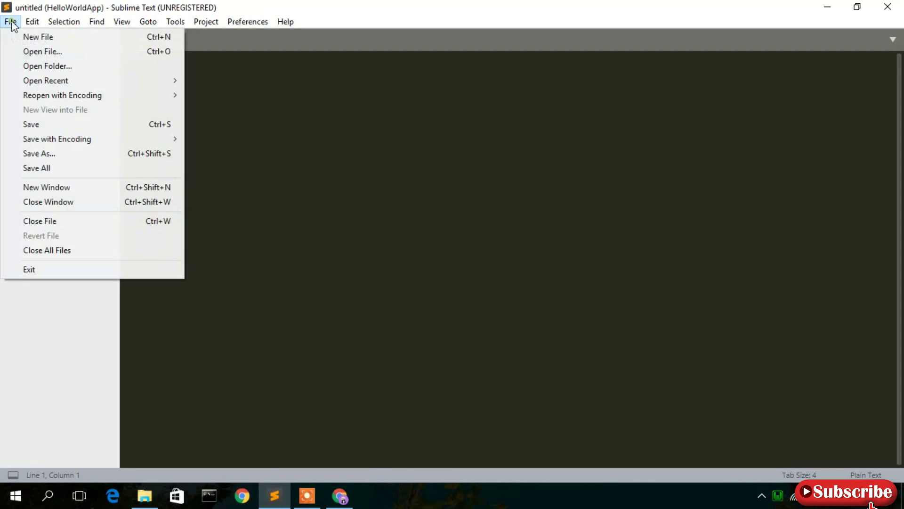
{"action": "left_click", "coordinate": [30, 38]}
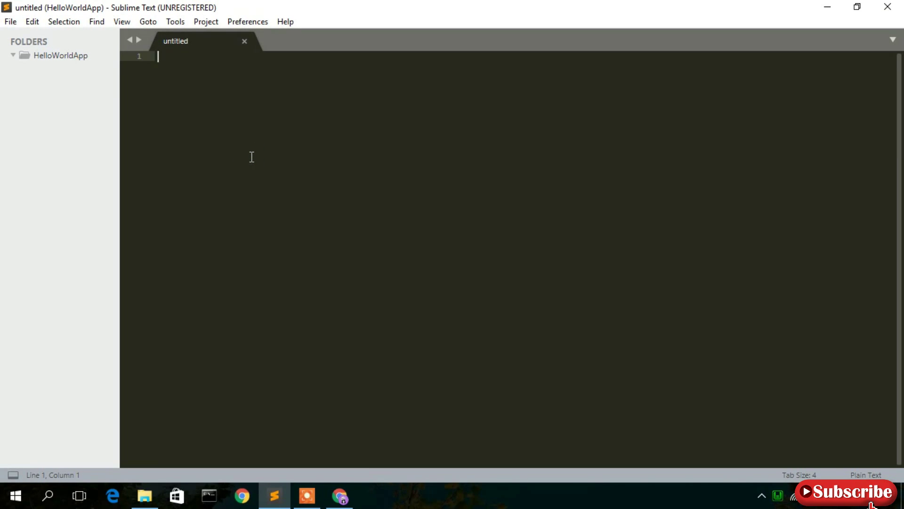
{"action": "type", "text": "<"}
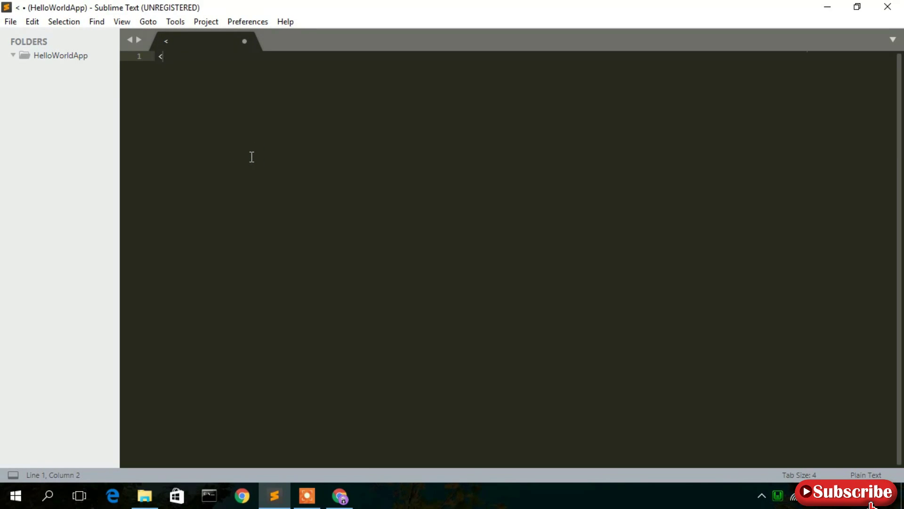
{"action": "type", "text": "?php"}
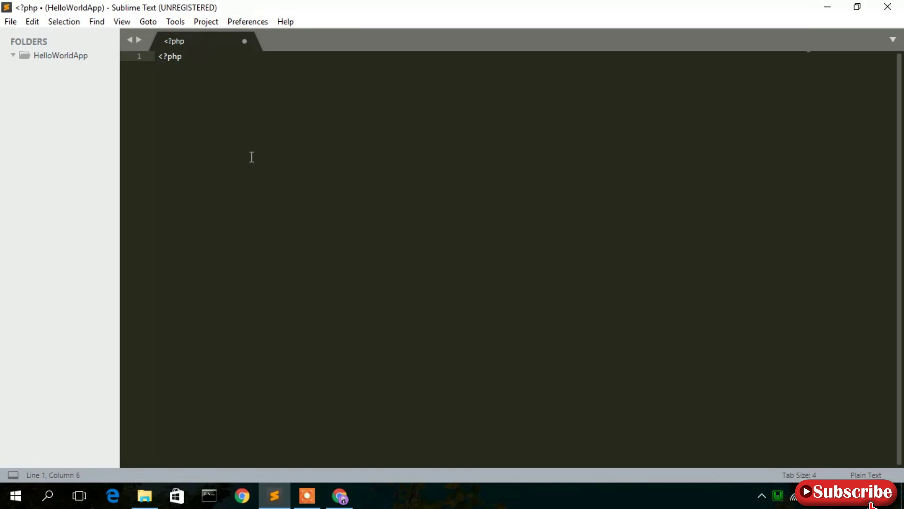
{"action": "key", "text": "Return"}
{"action": "key", "text": "Return"}
{"action": "key", "text": "Return"}
{"action": "type", "text": "?>"}
{"action": "key", "text": "Up"}
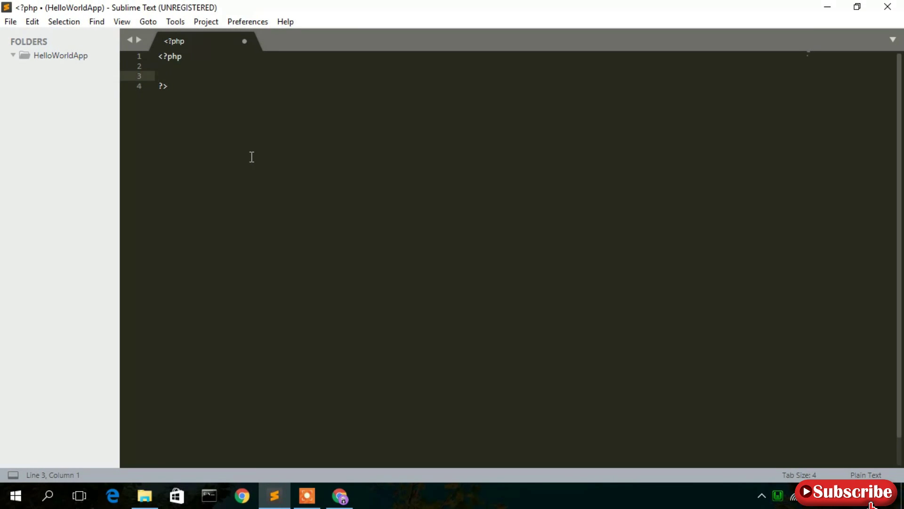
- Add the statement echo "Hello World!!"; between the PHP tags
{"action": "type", "text": "echo"}
{"action": "key", "text": "BackSpace"}
{"action": "key", "text": "BackSpace"}
{"action": "key", "text": "BackSpace"}
{"action": "key", "text": "BackSpace"}
{"action": "type", "text": "echo \"\";"}
{"action": "key", "text": "Left"}
{"action": "key", "text": "Left"}
{"action": "type", "text": "Hello World!!"}
- Start saving the file and browse to C:\wamp64\www\HelloWorldApp as its destination
{"action": "left_click", "coordinate": [10, 22]}
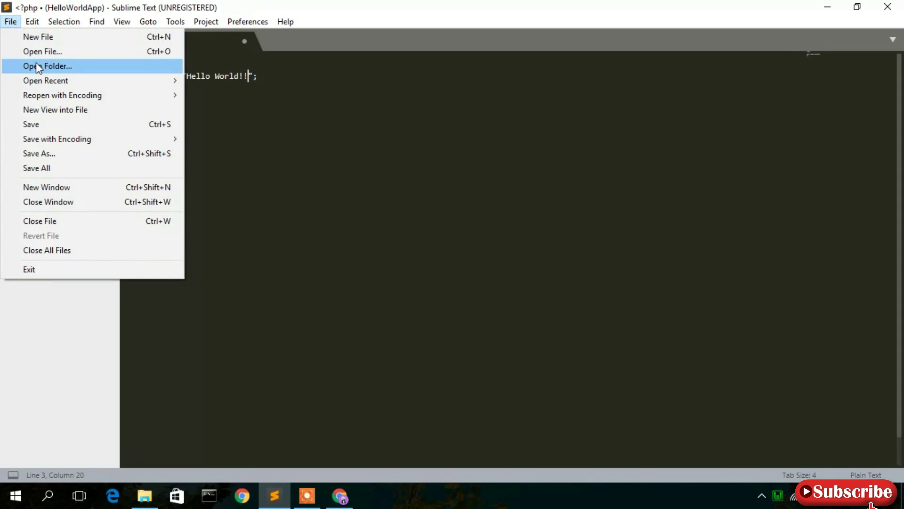
{"action": "left_click", "coordinate": [34, 126]}
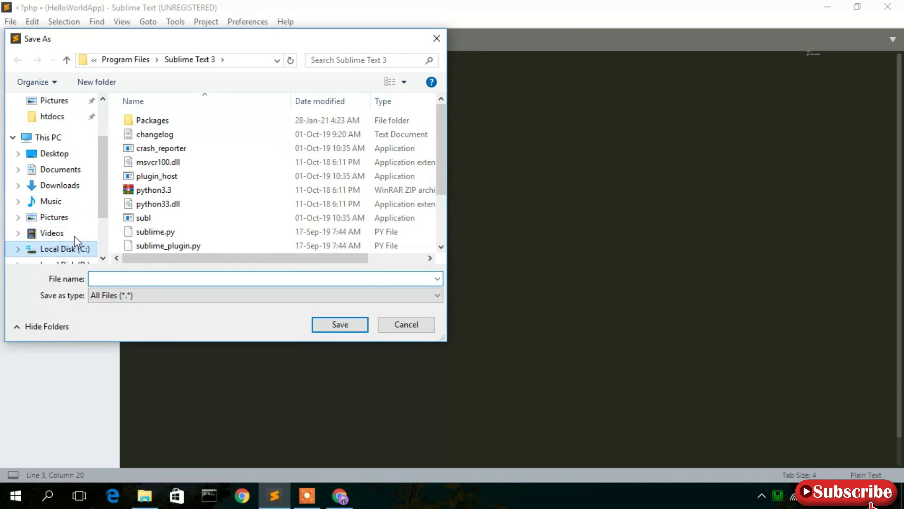
{"action": "scroll", "coordinate": [70, 235], "scroll_direction": "down", "scroll_amount": 1}
{"action": "left_click", "coordinate": [65, 218]}
{"action": "scroll", "coordinate": [243, 151], "scroll_direction": "down", "scroll_amount": 2}
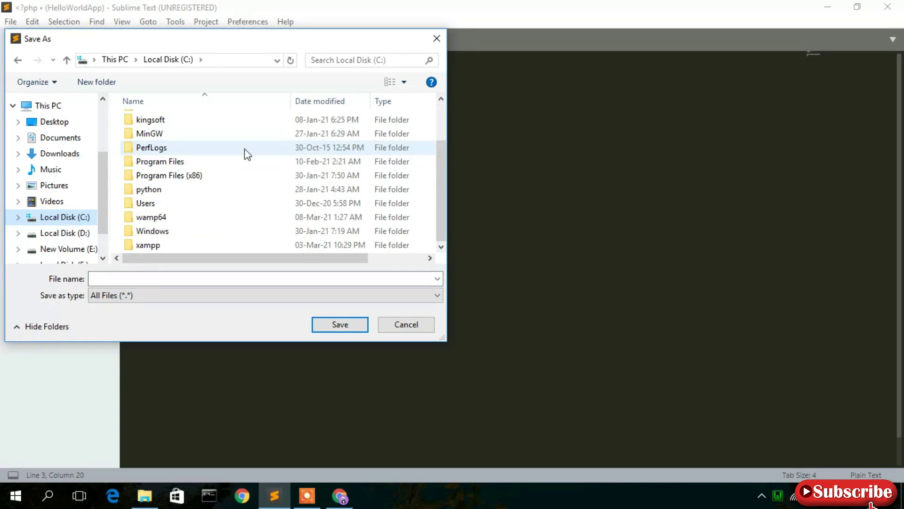
{"action": "double_click", "coordinate": [161, 216]}
{"action": "double_click", "coordinate": [158, 232]}
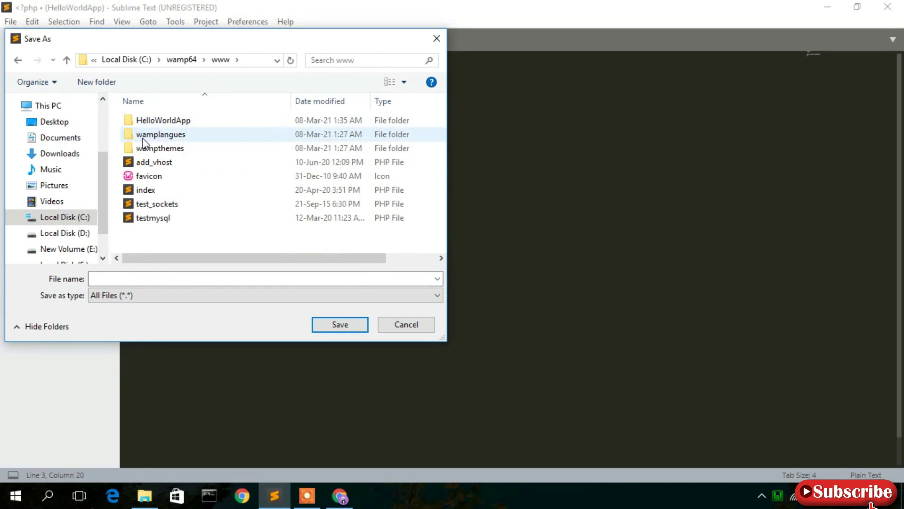
{"action": "left_click", "coordinate": [170, 122]}
{"action": "double_click", "coordinate": [170, 122]}
- Save the file under the name helloWorld.php and review its echo statement
{"action": "left_click", "coordinate": [203, 282]}
{"action": "type", "text": "he"}
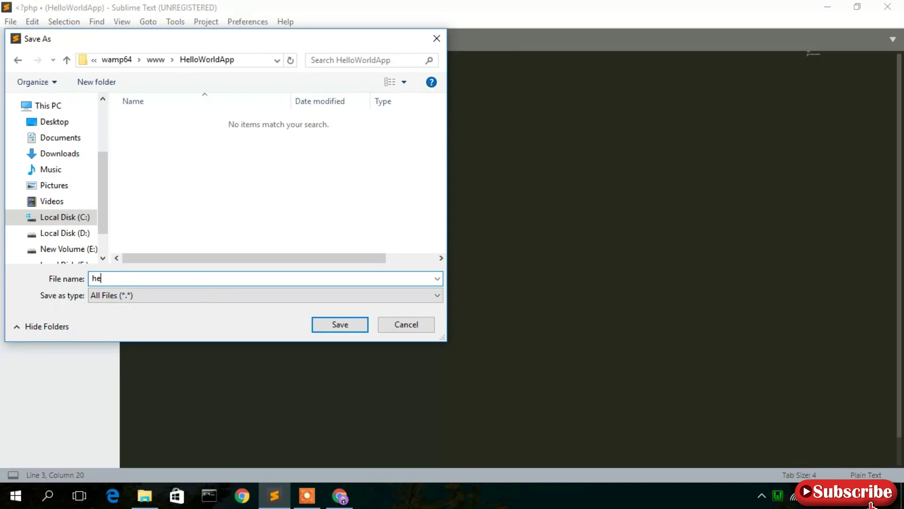
{"action": "type", "text": "lloWorld"}
{"action": "key", "text": "shift+Left"}
{"action": "key", "text": "shift+Left"}
{"action": "key", "text": "shift+Left"}
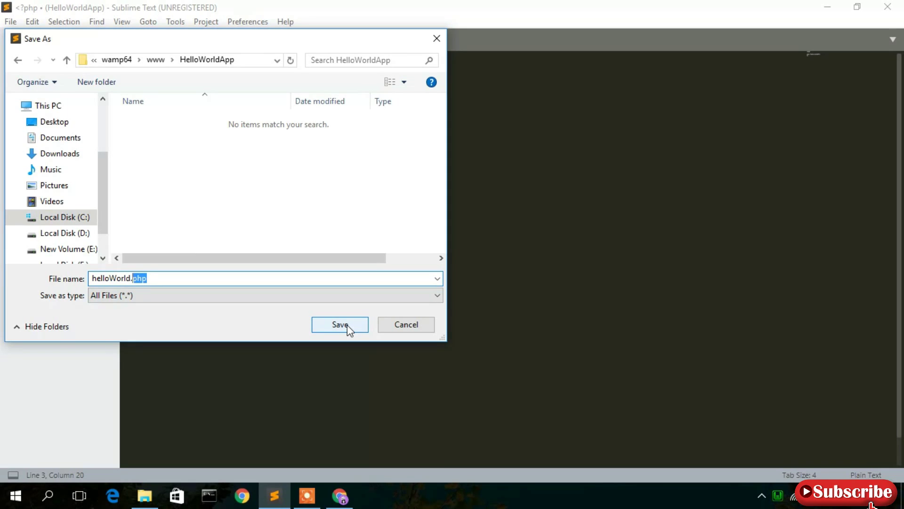
{"action": "left_click", "coordinate": [347, 324]}
{"action": "left_click", "coordinate": [180, 134]}
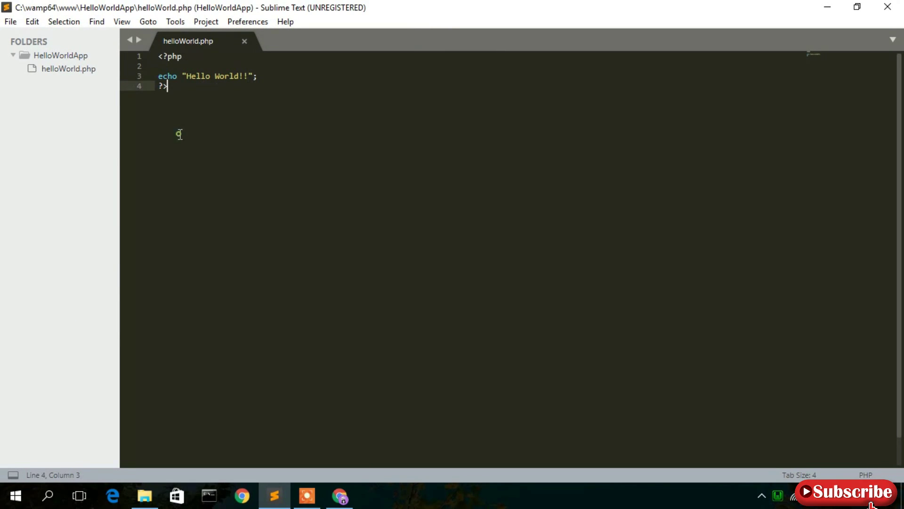
{"action": "key", "text": "ctrl+a"}
{"action": "left_click_drag", "start_coordinate": [161, 76], "coordinate": [283, 80]}
- Switch to Chrome, load localhost/HelloWorldApp/helloWorld.php and examine the page's output text
{"action": "left_click", "coordinate": [339, 495]}
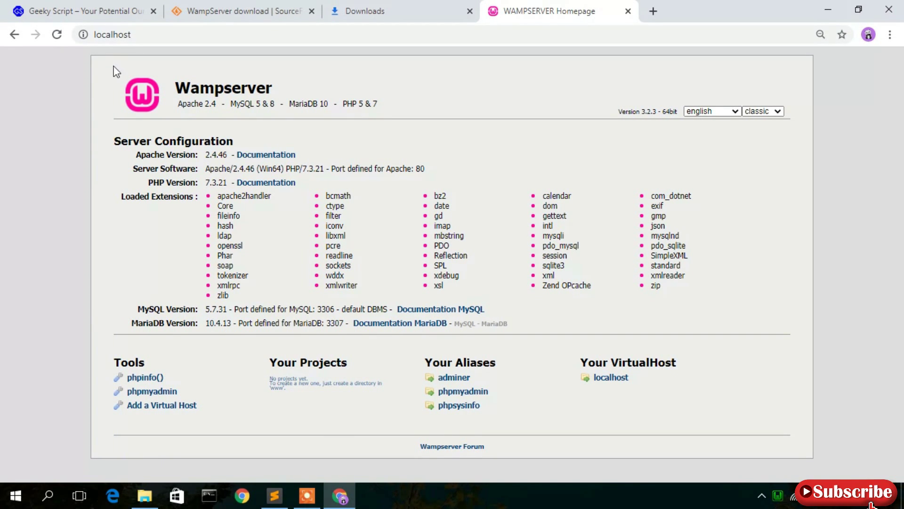
{"action": "left_click", "coordinate": [167, 34]}
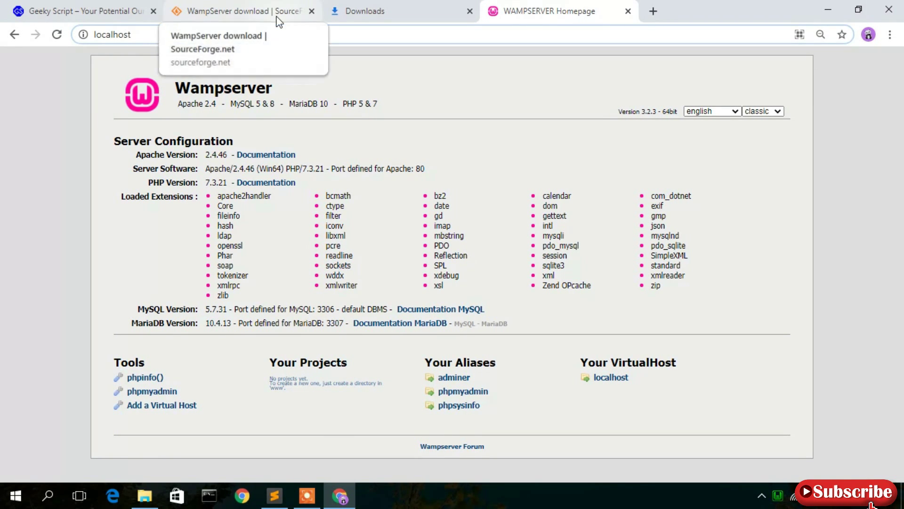
{"action": "type", "text": "/Hel"}
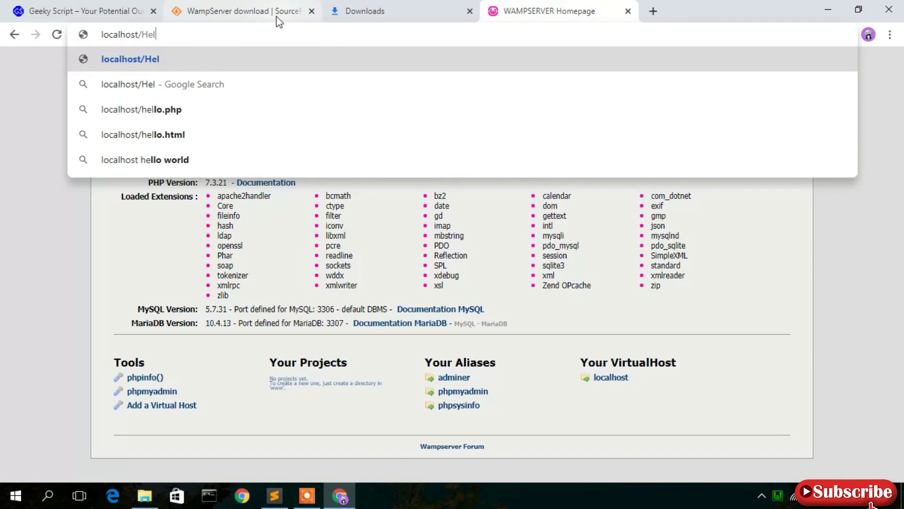
{"action": "type", "text": "loWorldAp"}
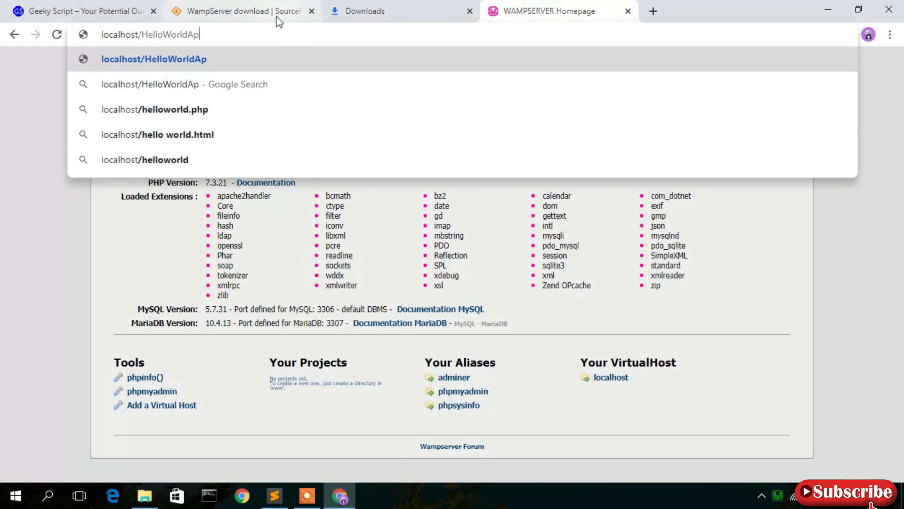
{"action": "type", "text": "p/helloWorld.php"}
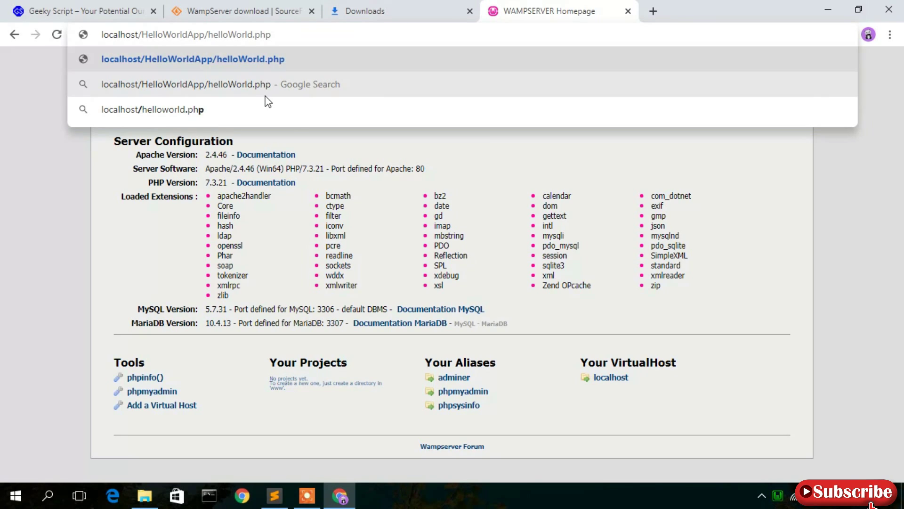
{"action": "key", "text": "Return"}
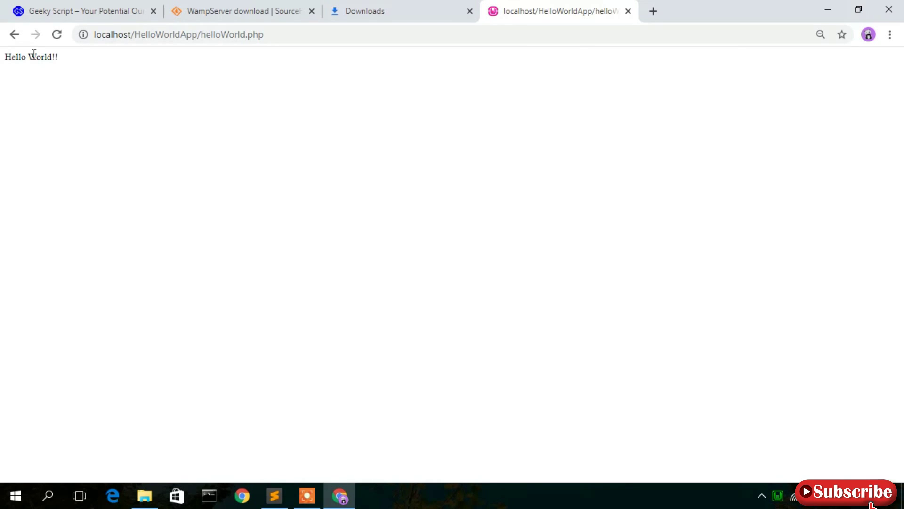
{"action": "left_click_drag", "start_coordinate": [69, 55], "coordinate": [4, 56]}
{"action": "left_click", "coordinate": [1, 57]}
- Back in Sublime Text, replace World with Everyone in the echo statement of helloWorld.php and save the file
{"action": "left_click", "coordinate": [271, 497]}
{"action": "double_click", "coordinate": [226, 76]}
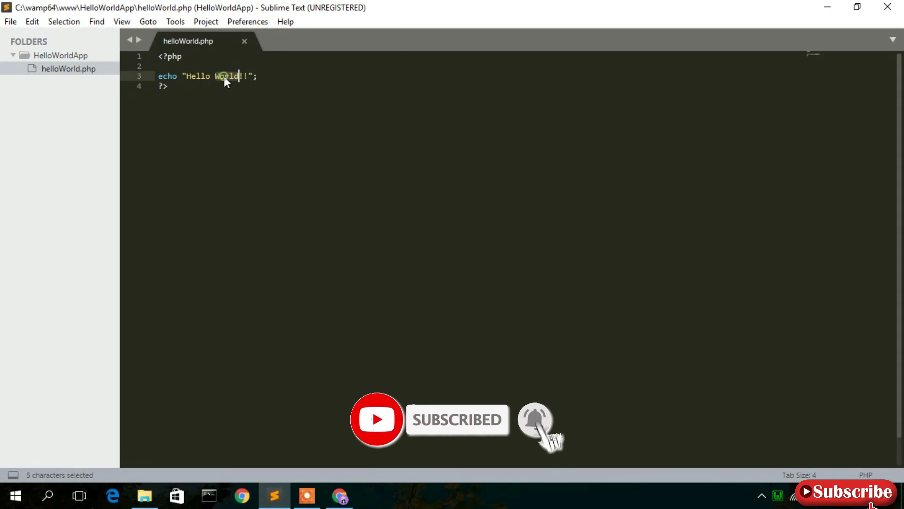
{"action": "type", "text": "Everyone"}
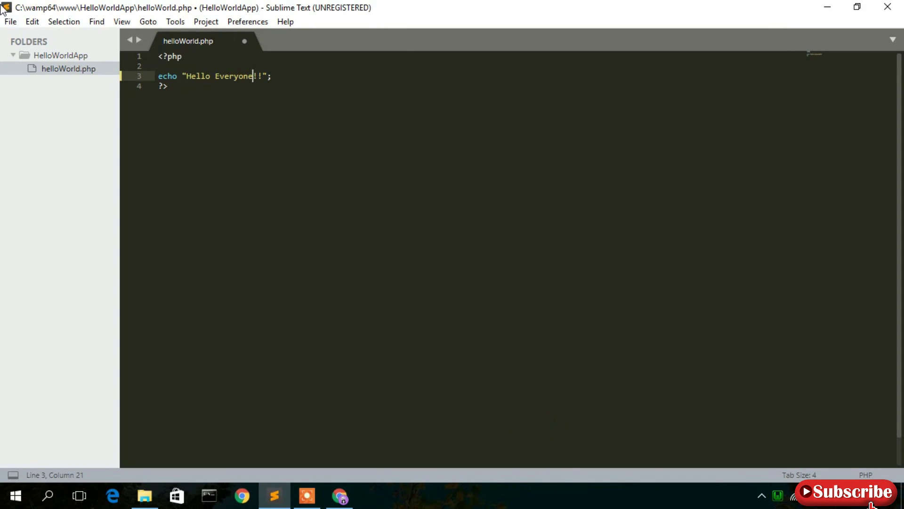
{"action": "left_click", "coordinate": [10, 22]}
{"action": "left_click", "coordinate": [31, 124]}
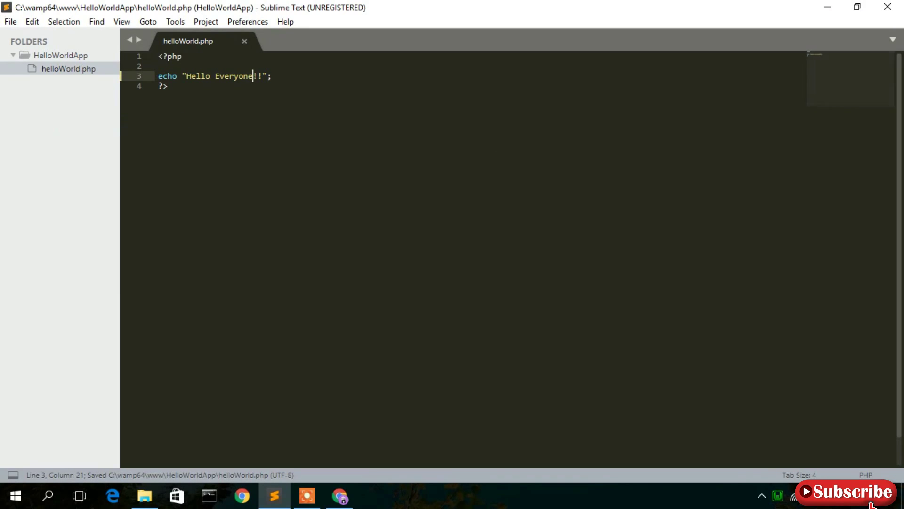
- Return to the helloWorld.php page in Chrome to check the edited message
{"action": "left_click", "coordinate": [339, 495]}
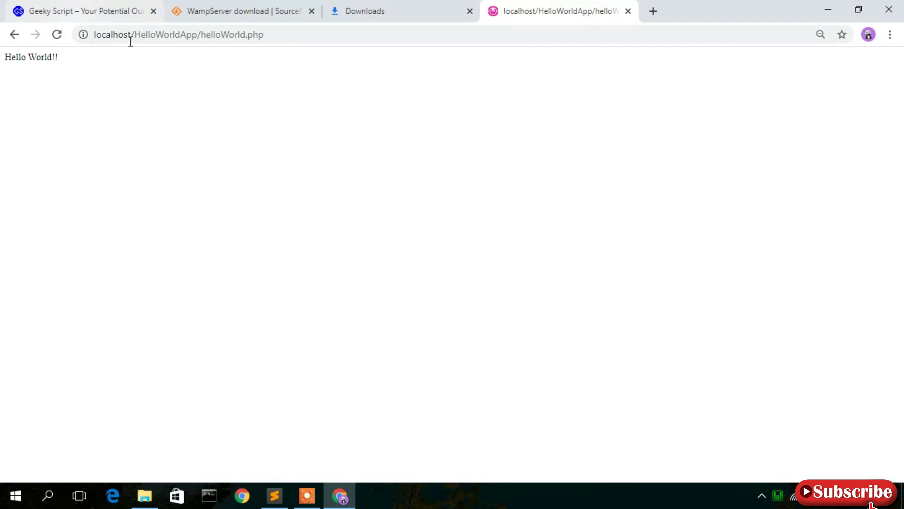